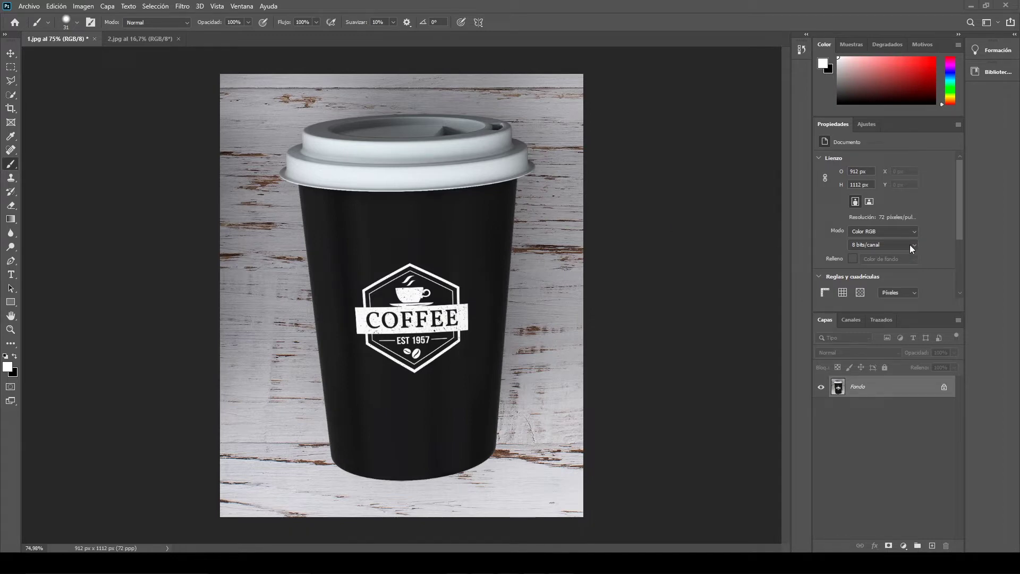
Duplicate the coffee cup photo's Fondo layer into a new Fondo copia layer.
mouse_move(856, 387)
mouse_down()
mouse_move(916, 484)
mouse_move(934, 545)
mouse_up()
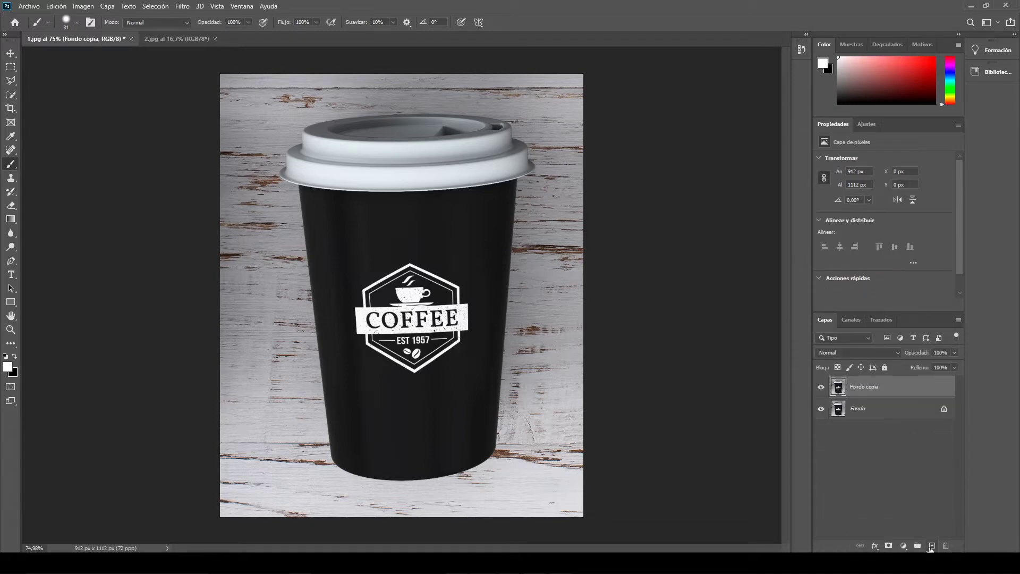
Hide the original Fondo layer and make Fondo copia the active layer.
click(821, 408)
click(837, 412)
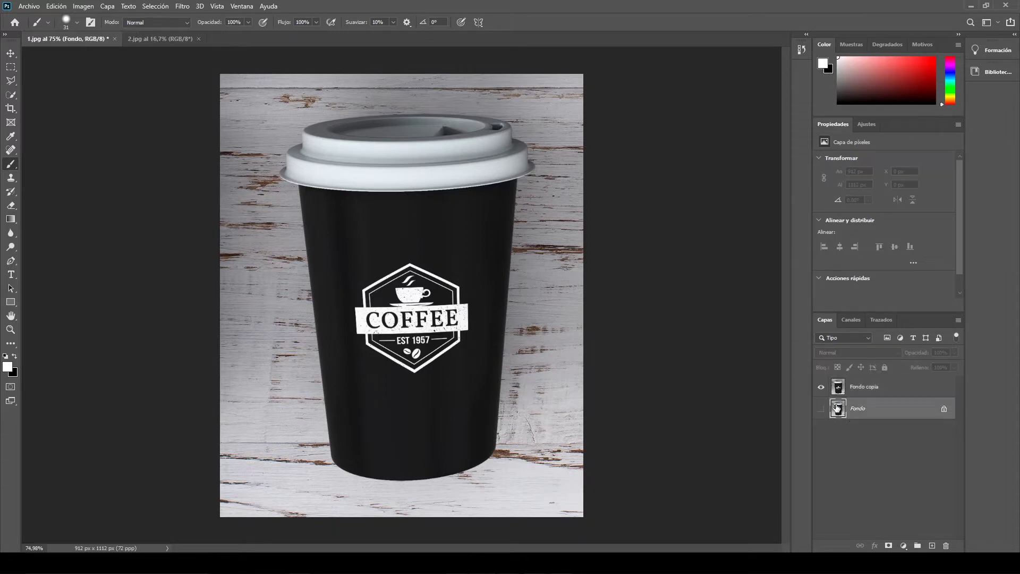
click(838, 388)
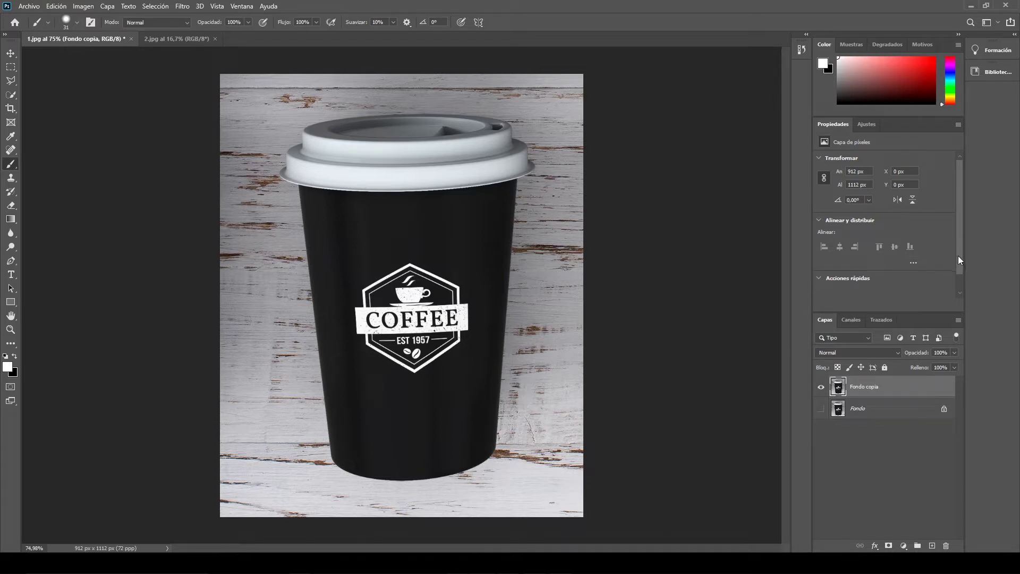
drag(959, 260, 958, 279)
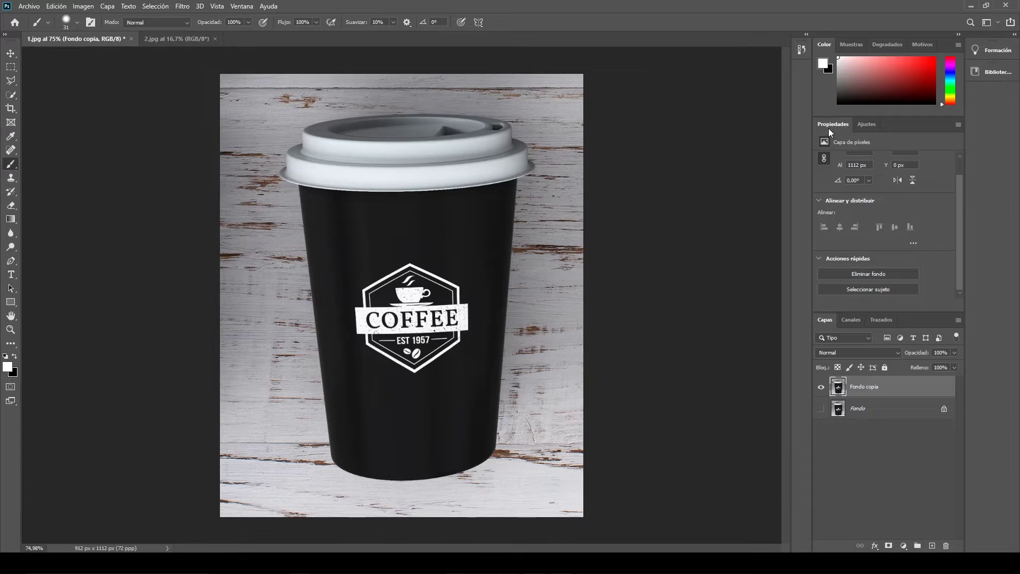
click(242, 6)
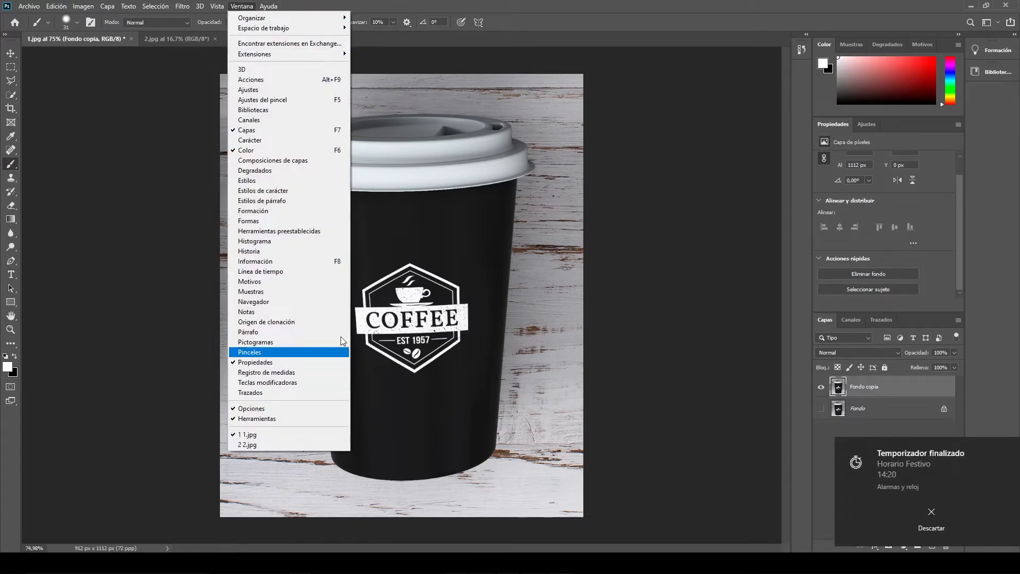
Dismiss the Window menu and apply Remove Background to Fondo copia, masking out the wooden backdrop.
click(915, 518)
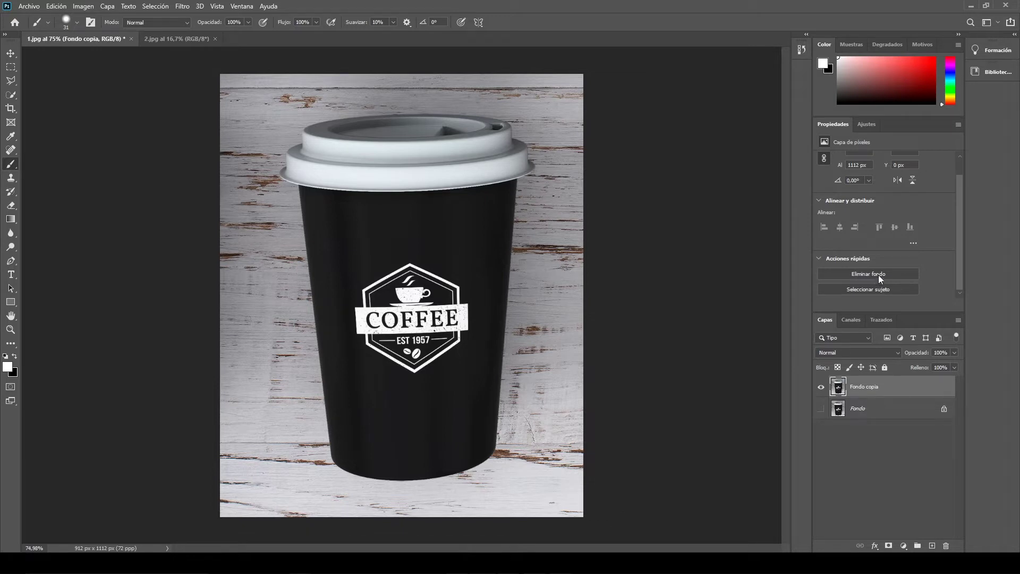
click(897, 272)
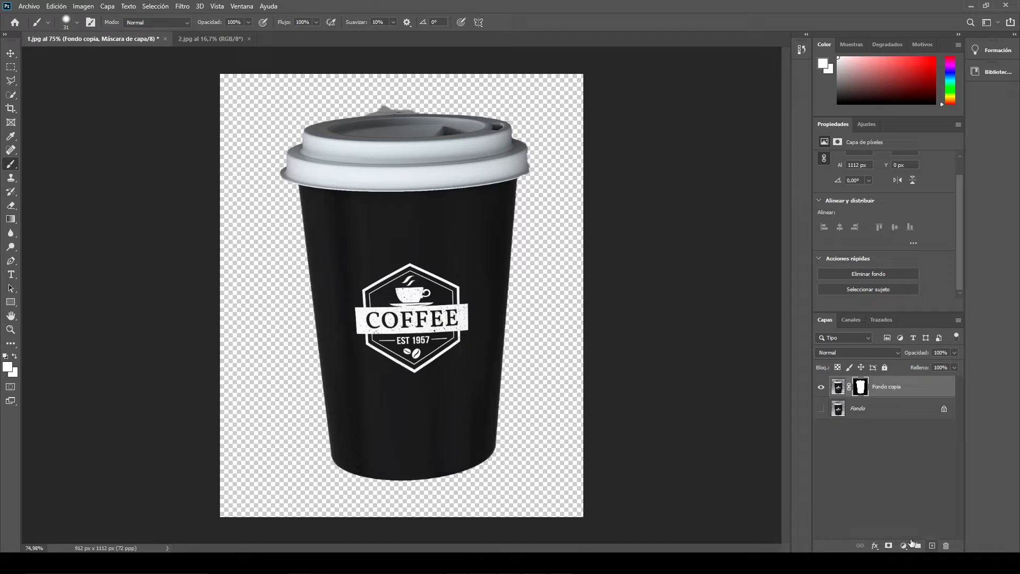
Add a pure red (ff0000) Solid Color fill layer.
click(904, 545)
click(931, 360)
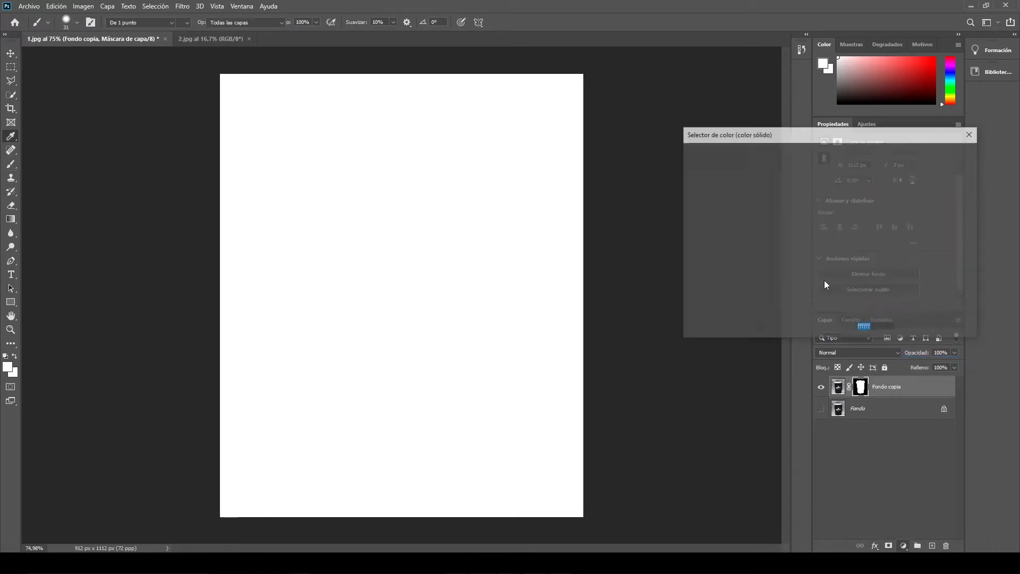
click(777, 191)
text(ff0000)
click(914, 156)
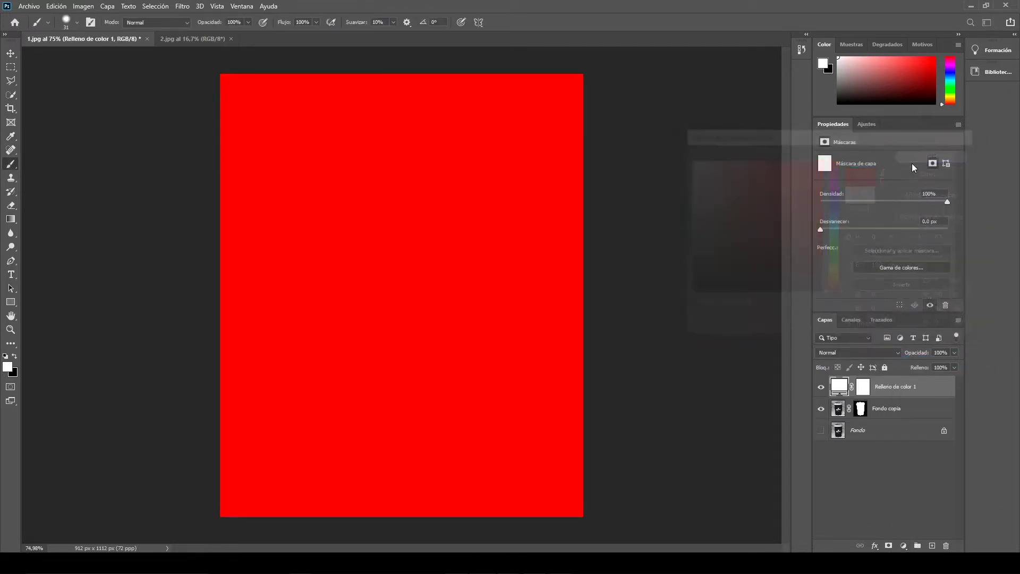
Move Relleno de color 1 below Fondo copia and select the cup's layer mask.
drag(896, 387, 859, 431)
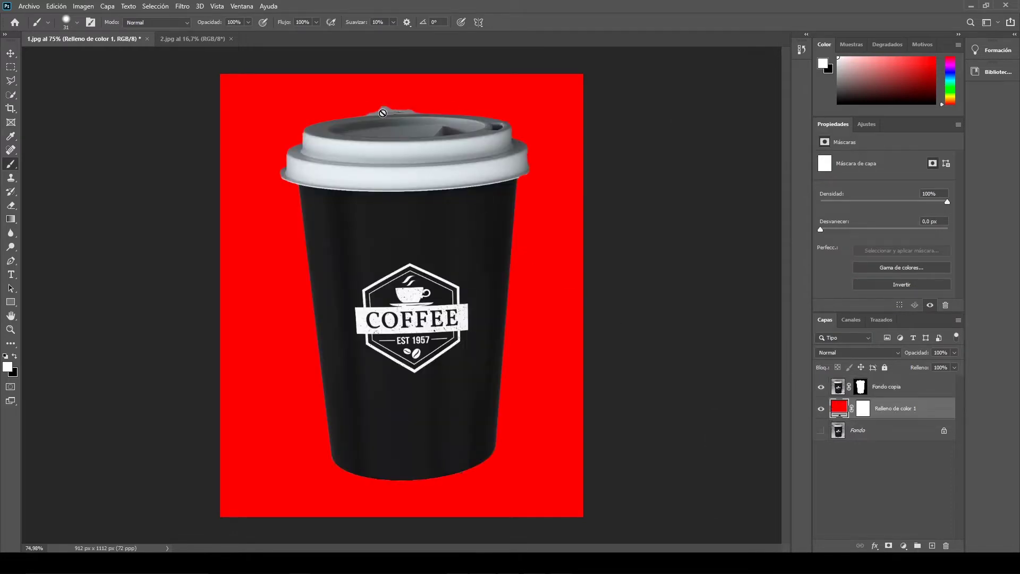
key(z)
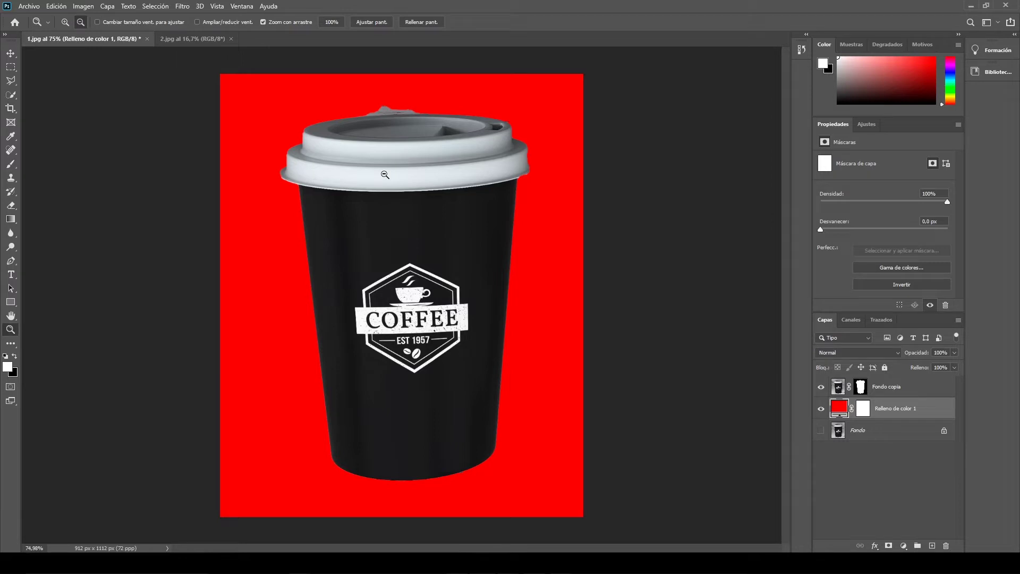
click(863, 396)
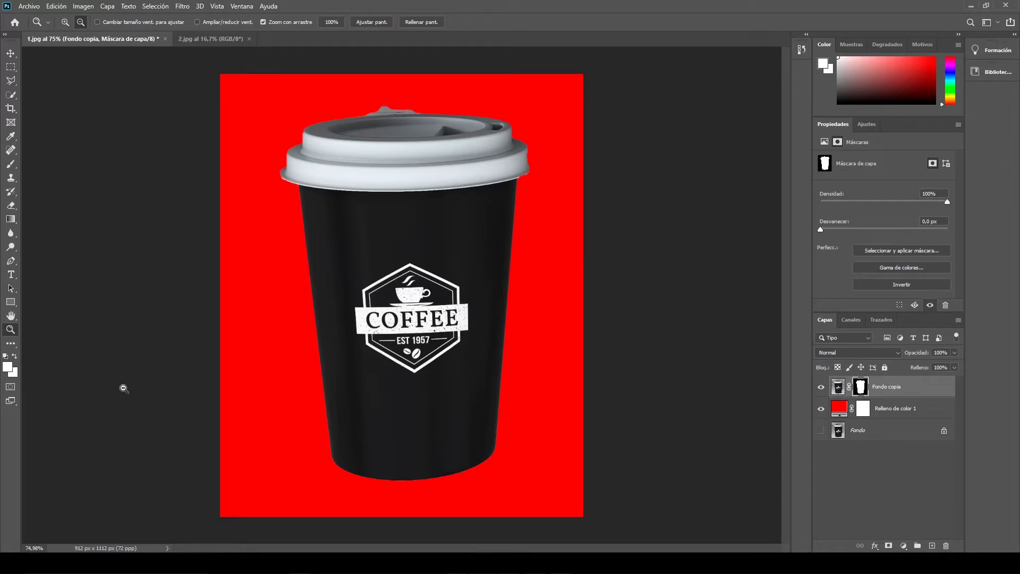
click(12, 368)
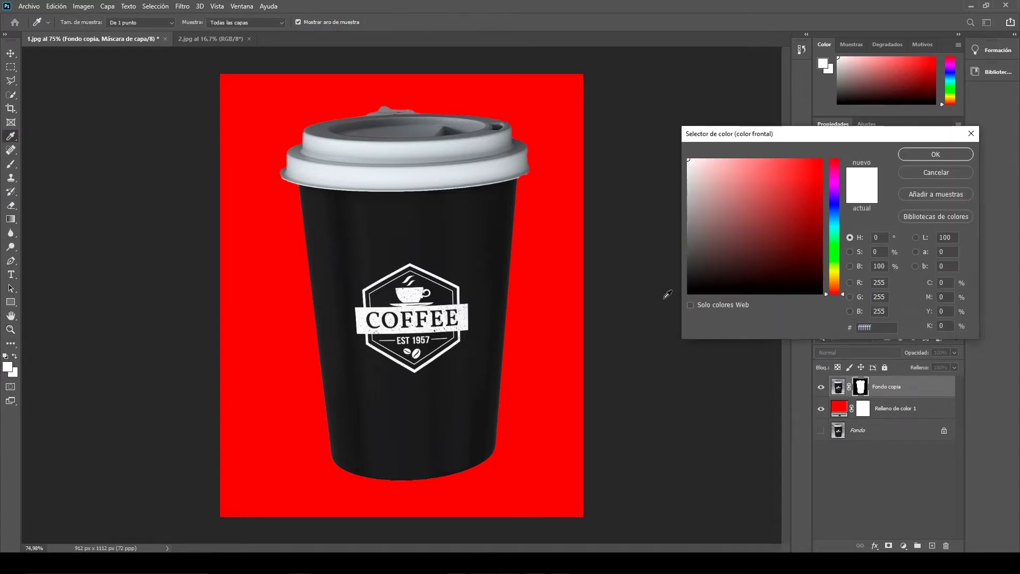
text(000000)
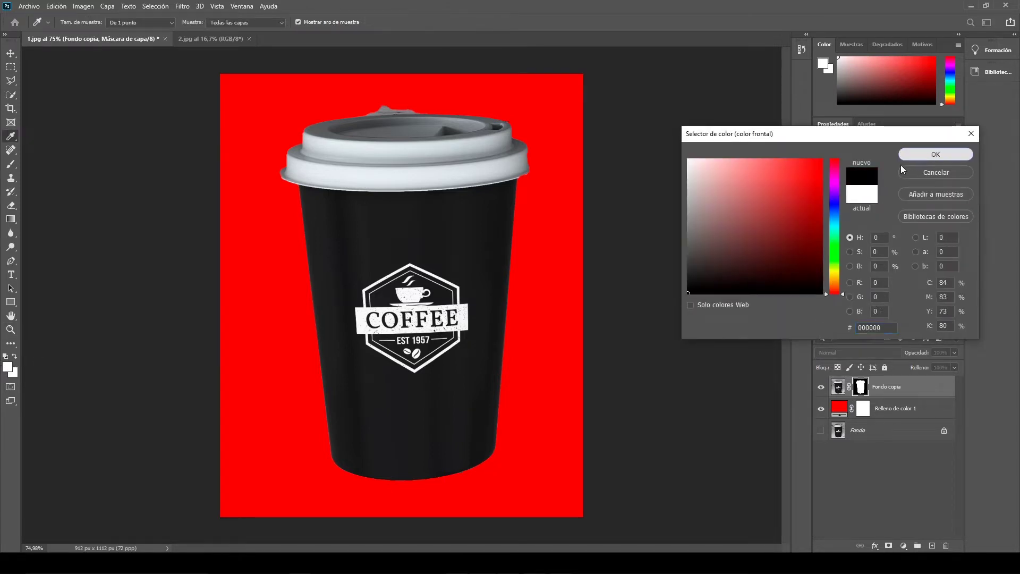
key(Return)
key(z)
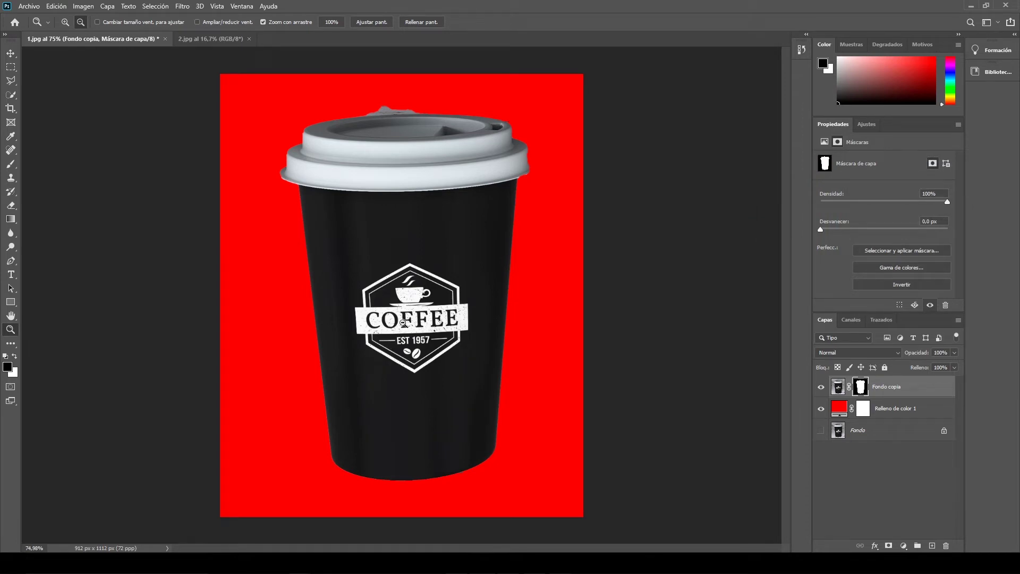
key(b)
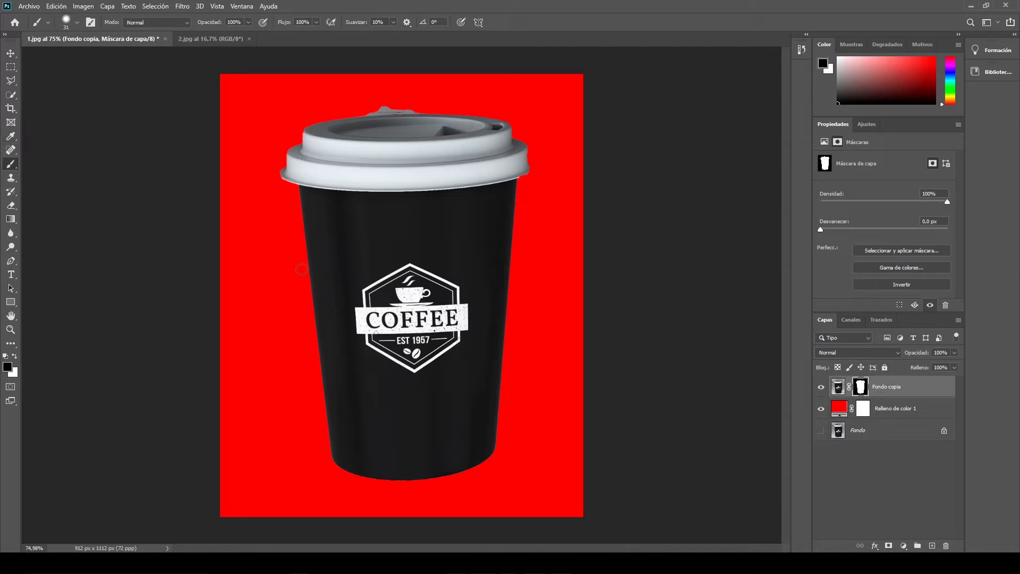
click(14, 356)
click(14, 356)
click(15, 356)
click(15, 356)
click(15, 356)
key(x)
key(x)
key(x)
key(x)
key(x)
key(x)
key(x)
key(x)
key(x)
key(x)
key(x)
key(x)
key(x)
key(x)
key(x)
key(x)
key(x)
key(x)
key(x)
mouse_move(513, 245)
mouse_down()
mouse_move(573, 240)
mouse_move(533, 270)
mouse_up()
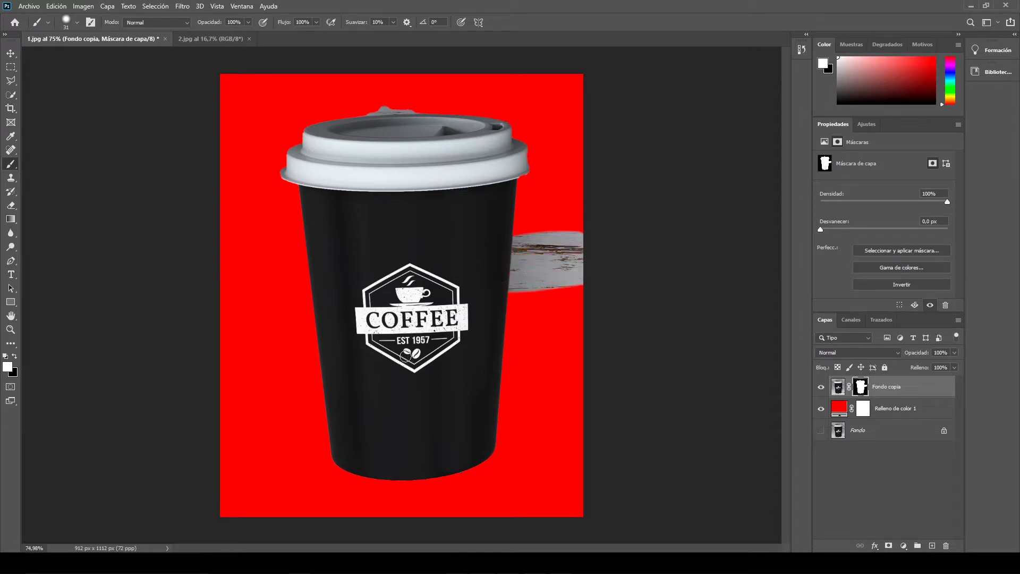
key(x)
drag(433, 237, 398, 289)
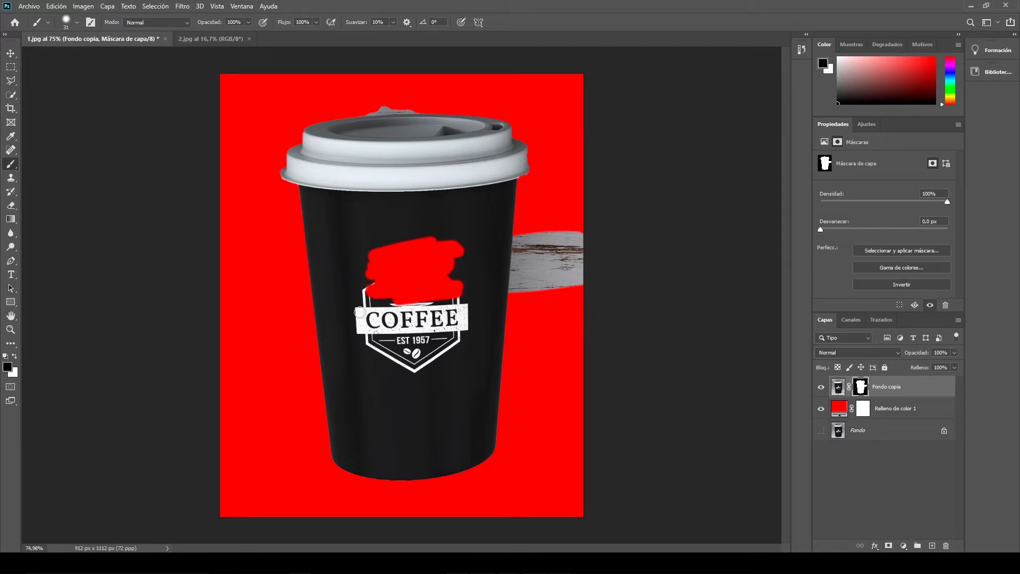
key(ctrl+z)
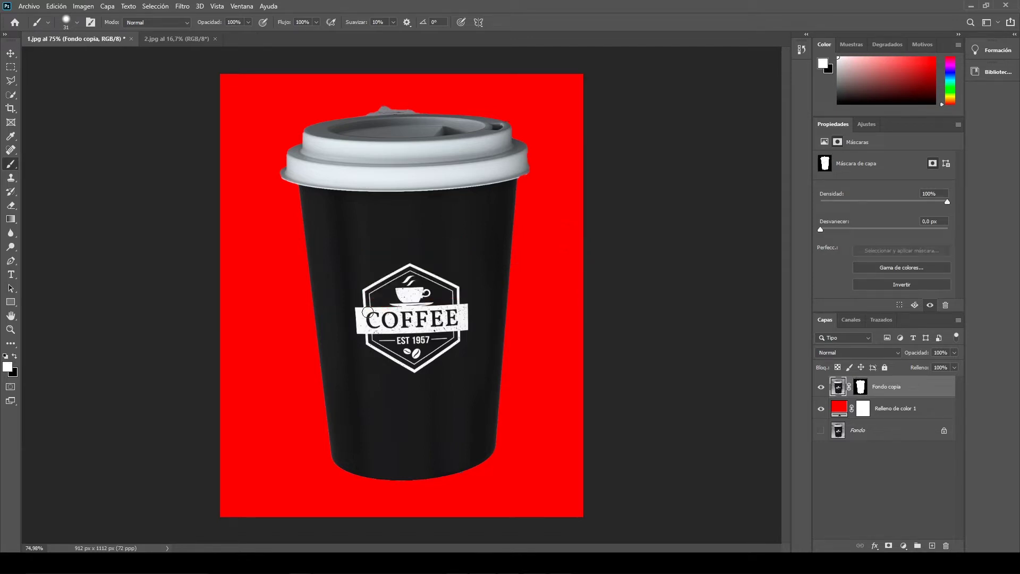
key(z)
Zoom in on the lid's right edge and set up a black brush on Fondo copia's mask.
drag(338, 124, 397, 112)
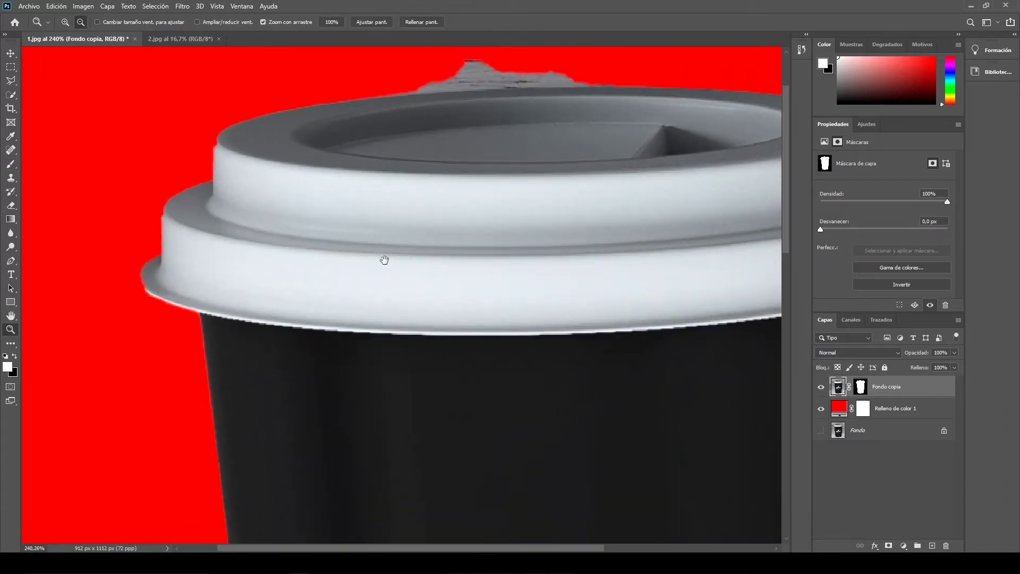
drag(384, 260, 237, 378)
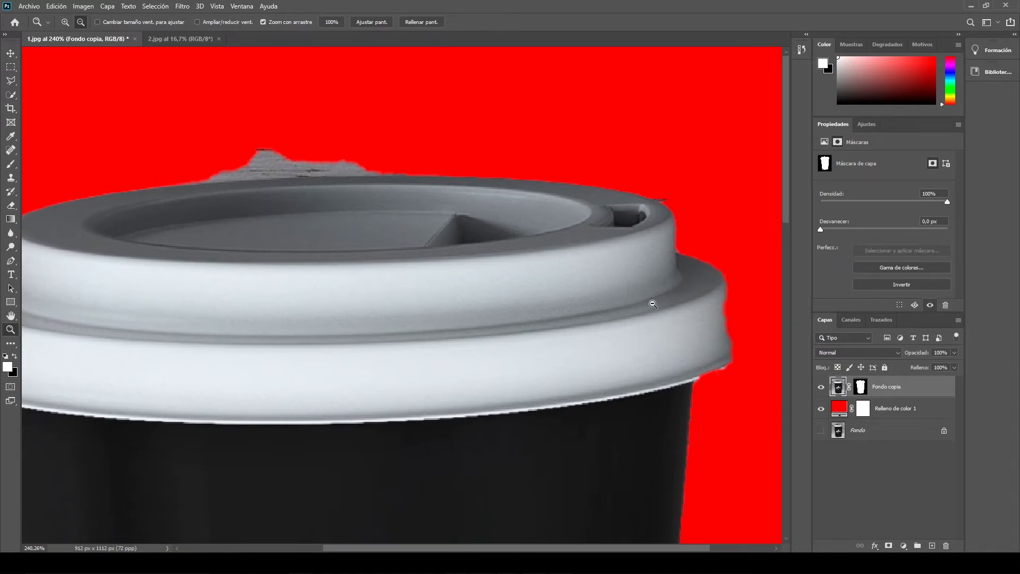
key(b)
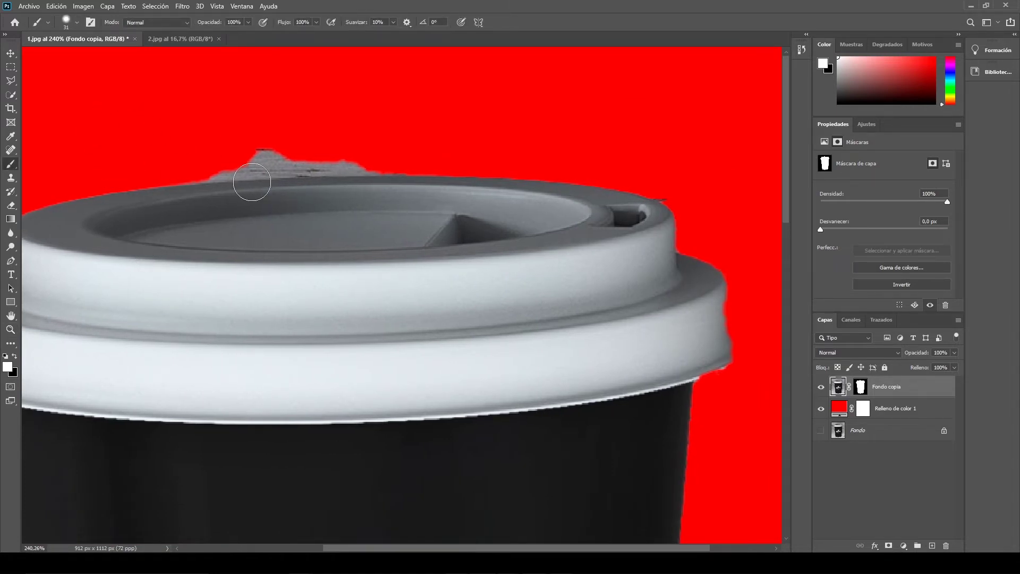
key(x)
drag(257, 159, 279, 158)
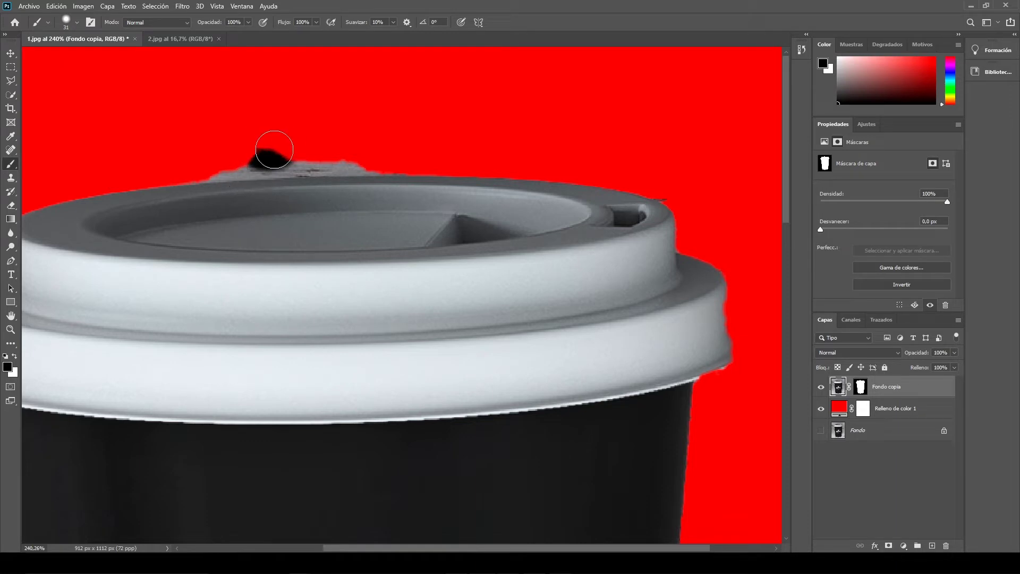
key(ctrl+z)
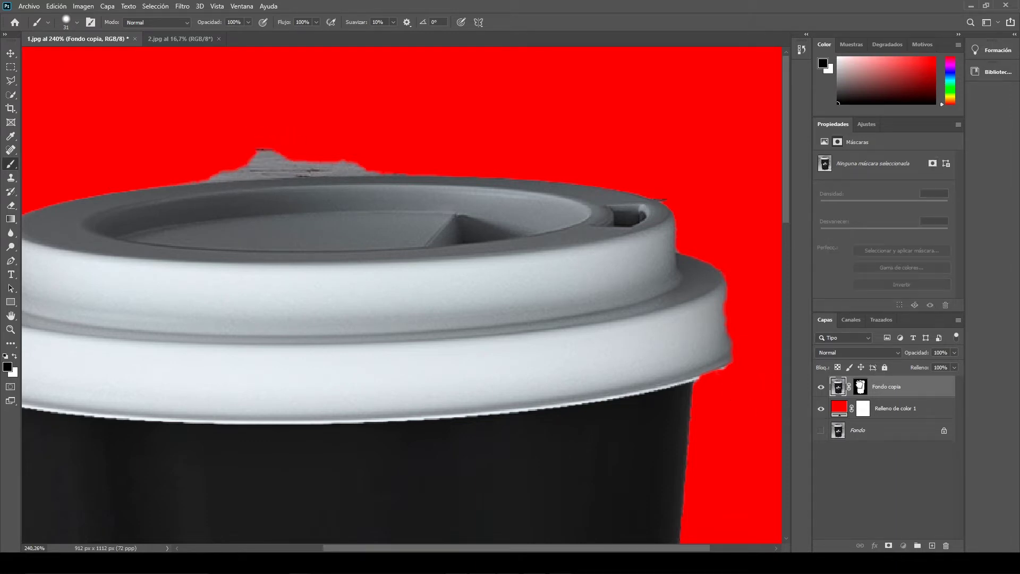
click(840, 386)
click(857, 387)
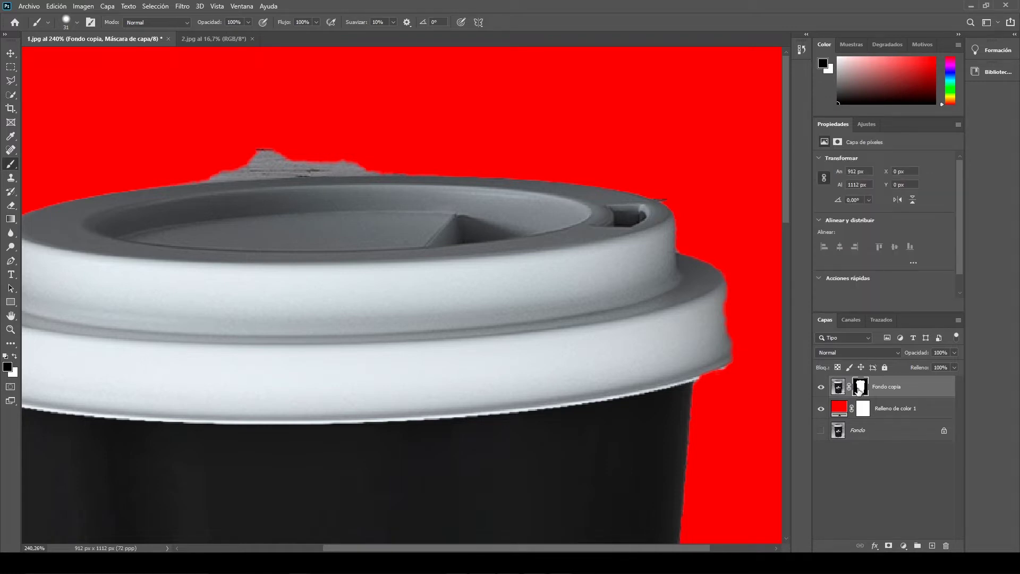
Paint out the grey bump and fringe along the lid's top edge.
mouse_move(282, 154)
mouse_down()
mouse_move(273, 131)
mouse_move(202, 161)
mouse_move(391, 156)
mouse_up()
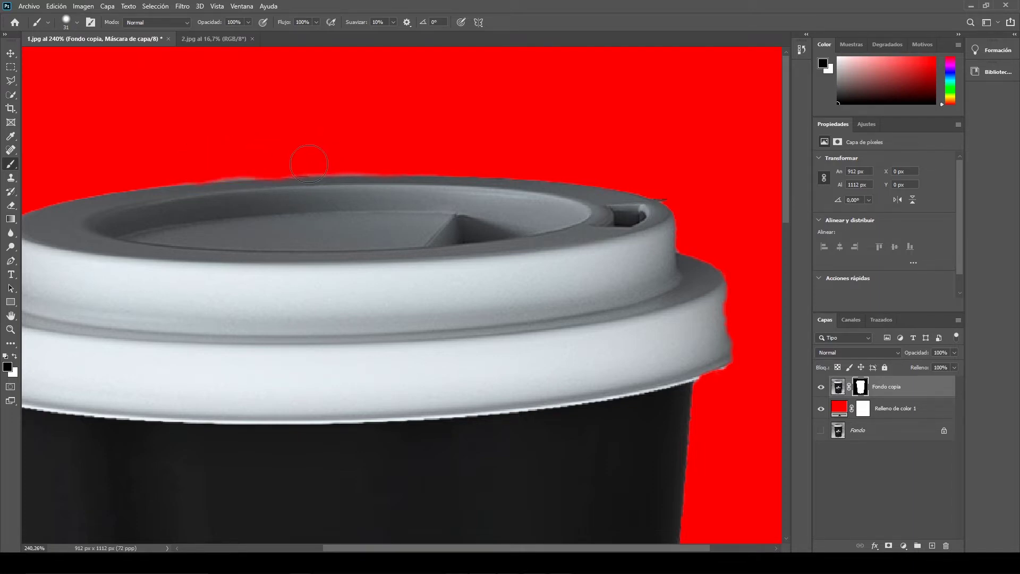
drag(308, 159, 214, 158)
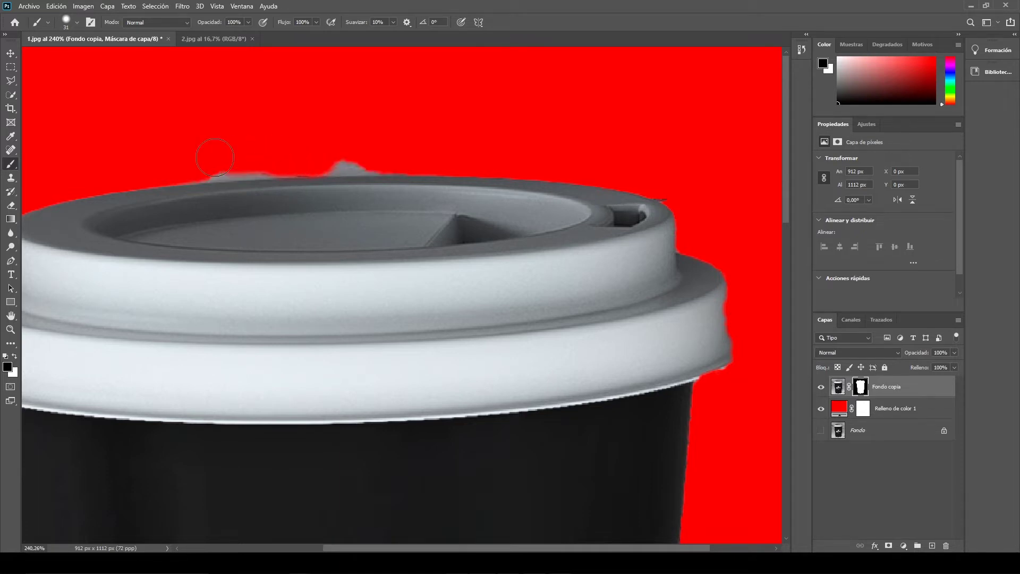
mouse_move(366, 157)
mouse_down()
mouse_move(316, 154)
mouse_move(396, 155)
mouse_up()
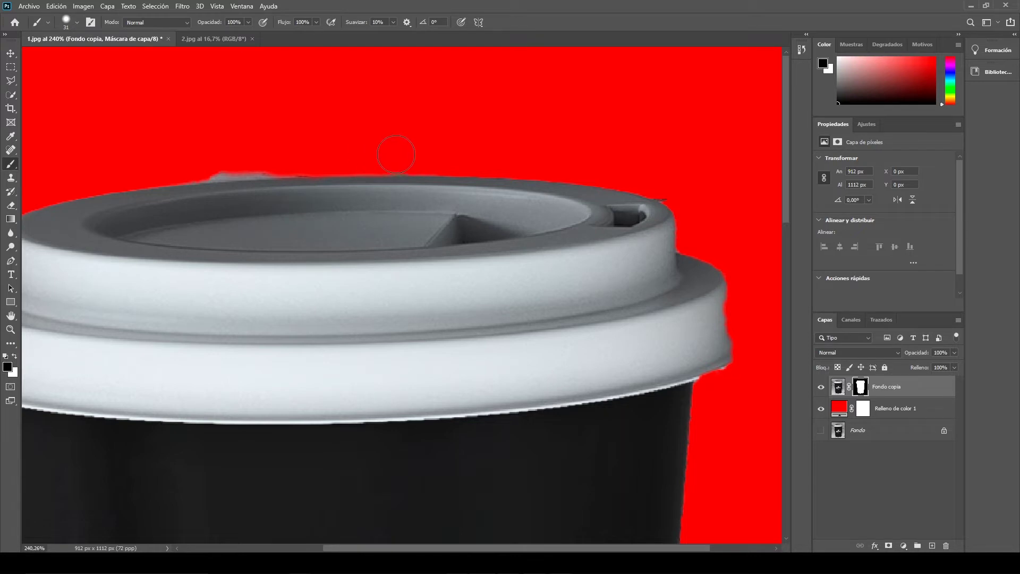
drag(303, 148, 195, 162)
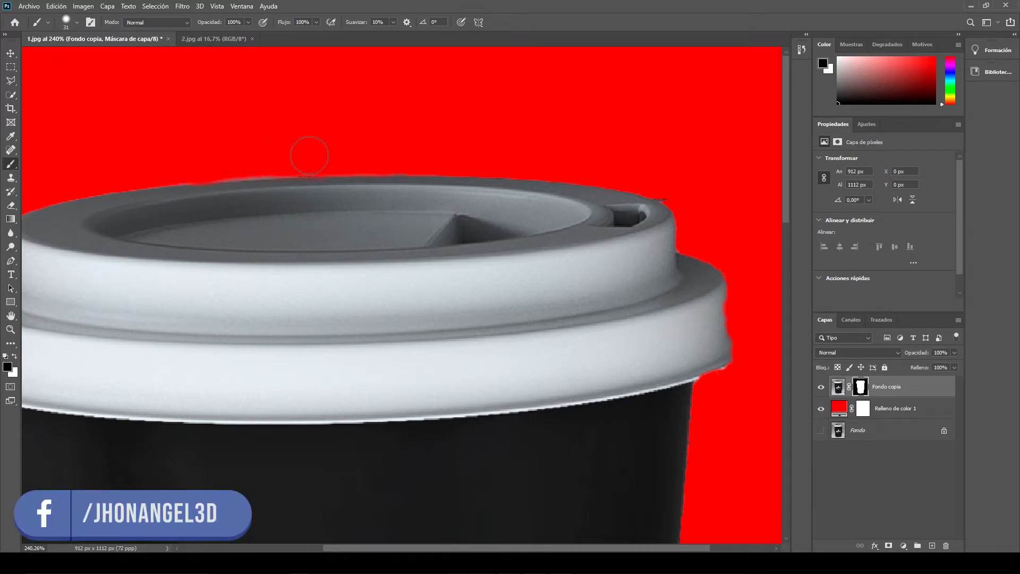
drag(289, 159, 204, 159)
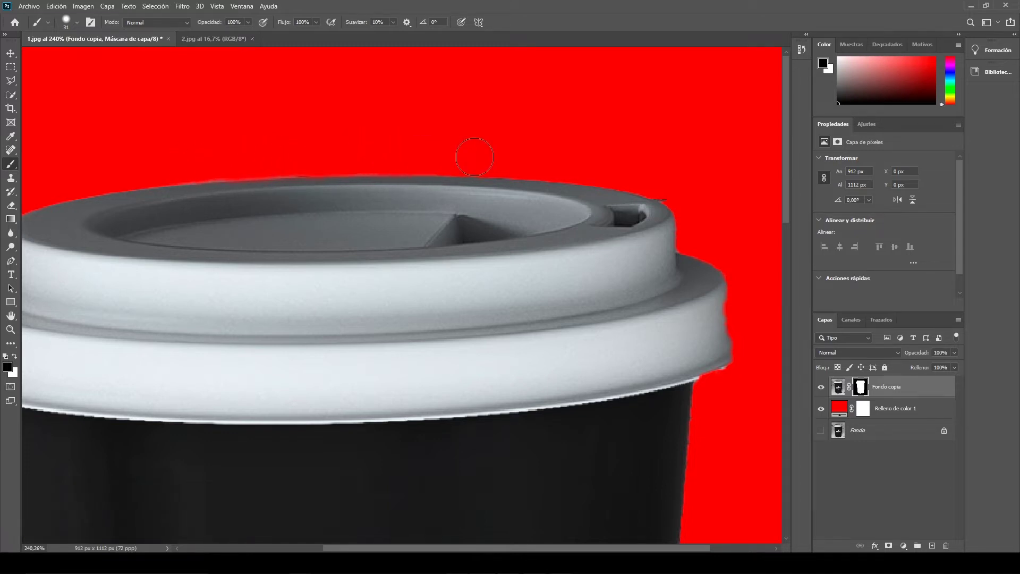
drag(480, 170, 358, 162)
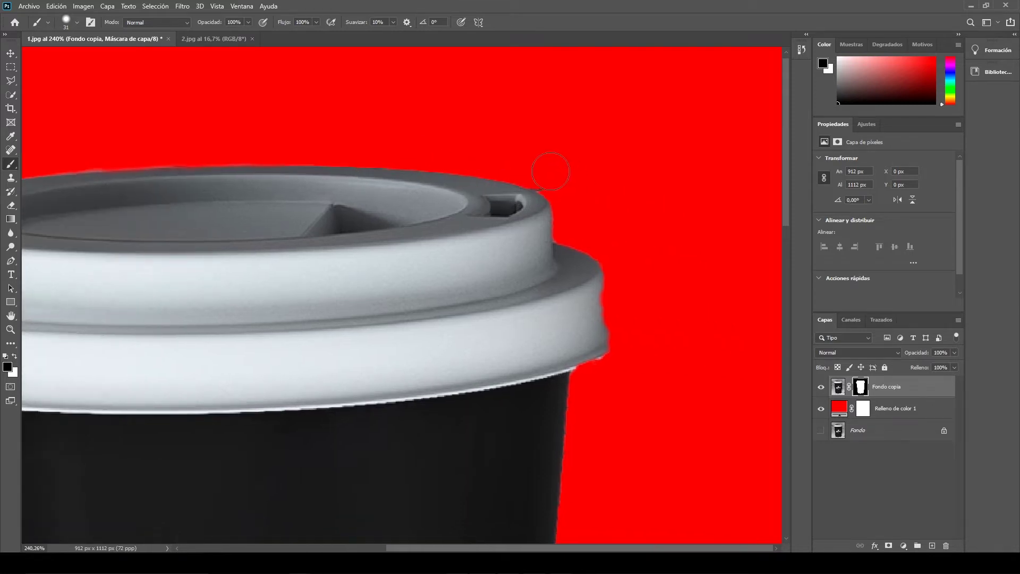
Paint white on the mask to restore the red notch on the lid's right edge.
key(z)
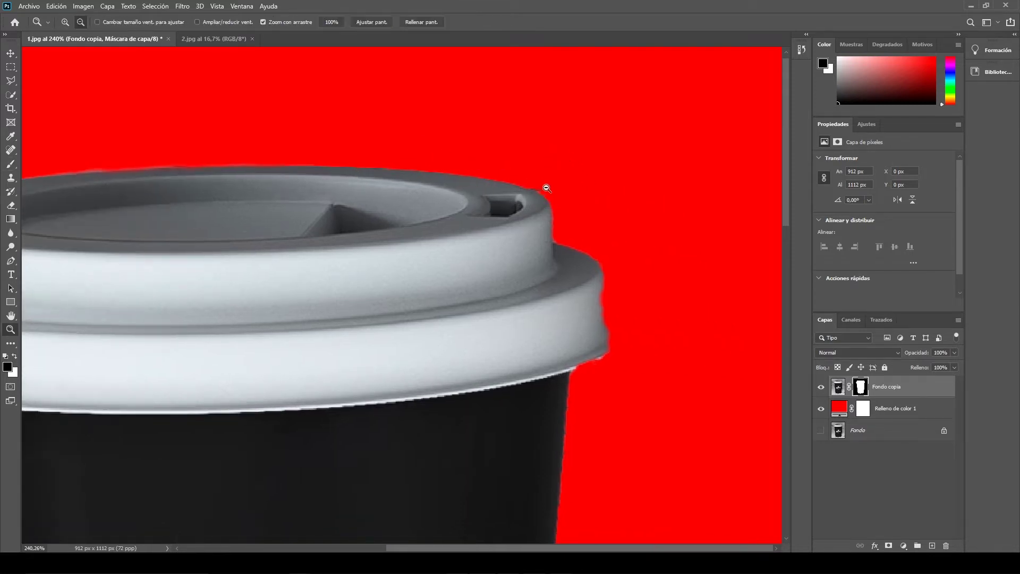
key(b)
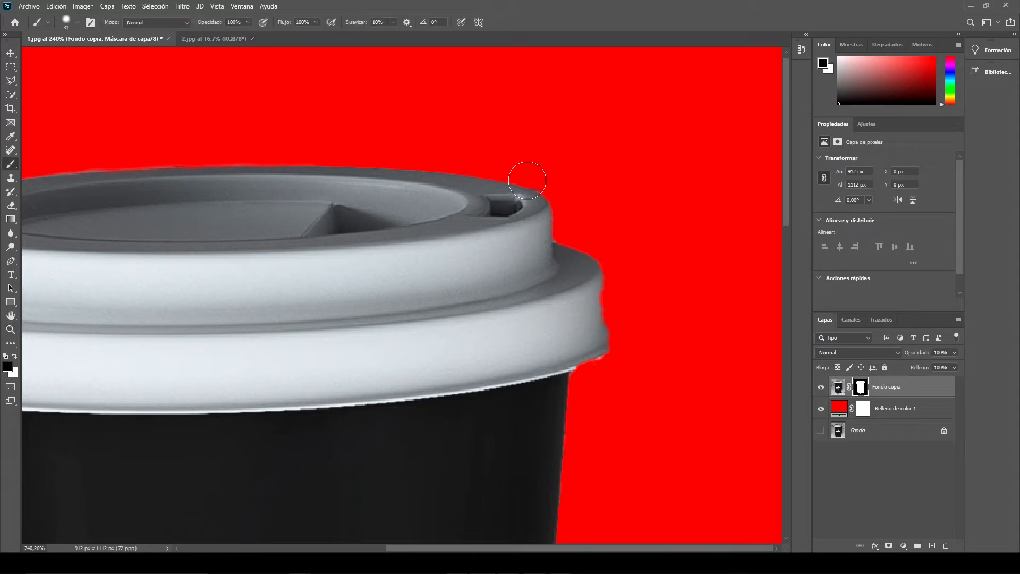
click(77, 23)
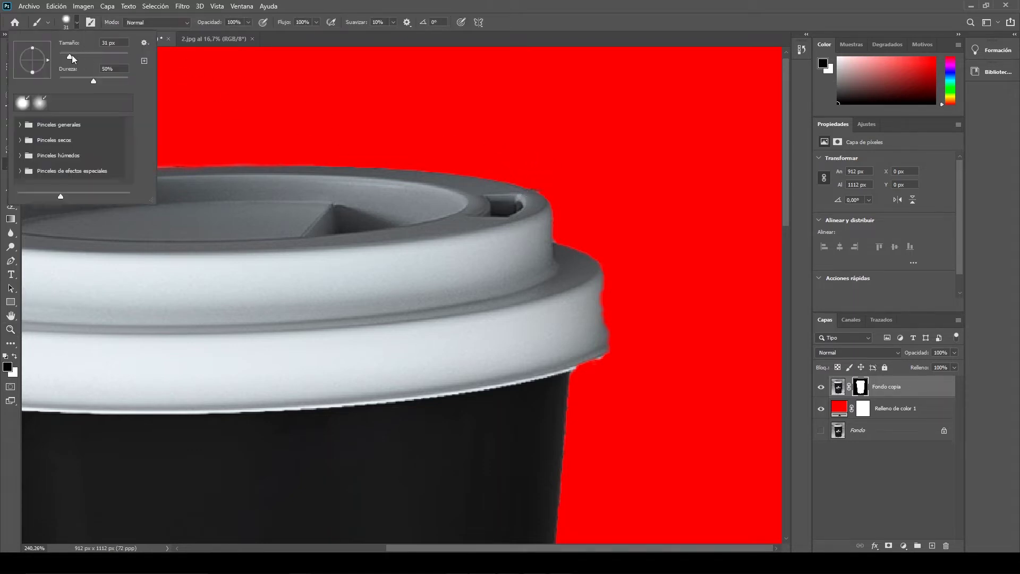
click(537, 177)
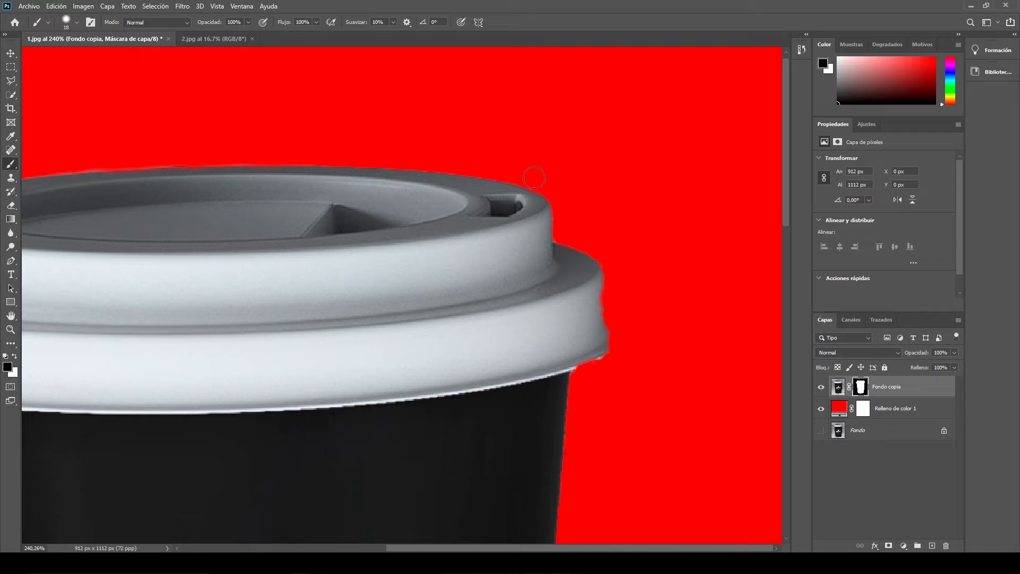
scroll(521, 274, down, 2)
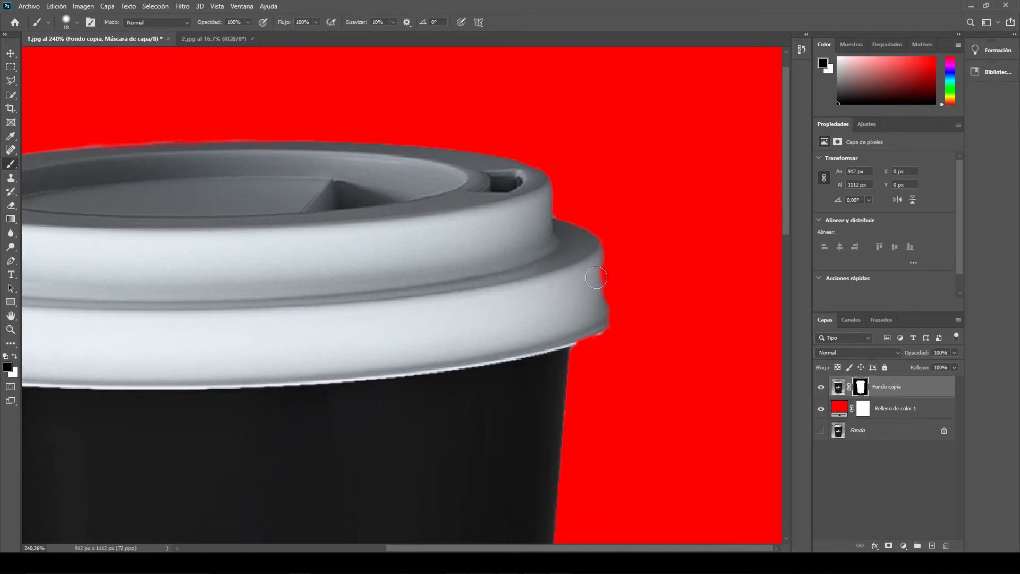
key(x)
mouse_move(596, 273)
mouse_down()
mouse_move(595, 247)
mouse_move(572, 230)
mouse_move(597, 234)
mouse_move(601, 314)
mouse_move(593, 318)
mouse_move(626, 318)
mouse_move(597, 316)
mouse_move(597, 291)
mouse_move(589, 332)
mouse_up()
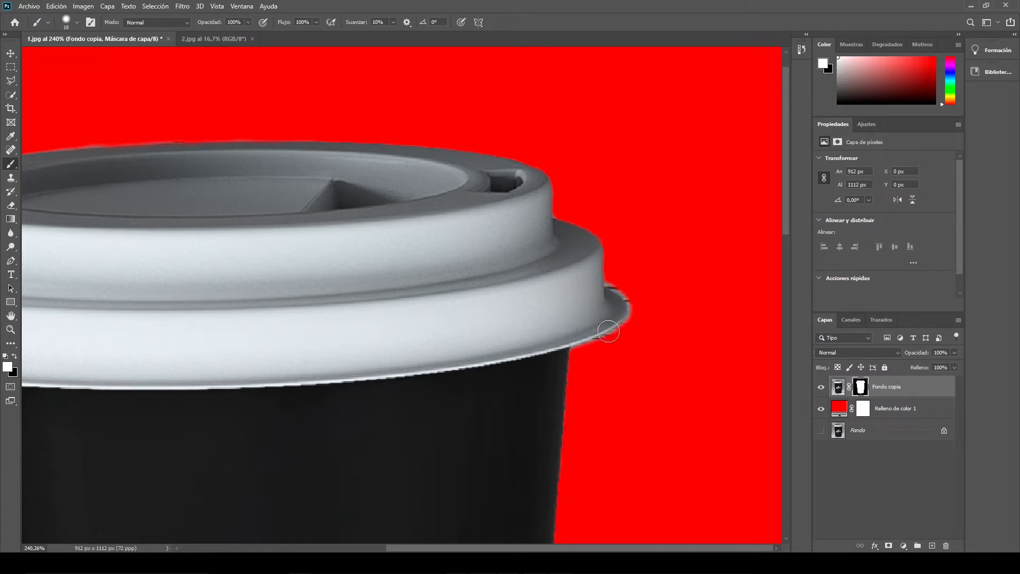
key(x)
Zoom closer on the lid rim and undo a stray white stroke below it.
key(z)
mouse_move(615, 342)
mouse_down()
mouse_move(639, 334)
mouse_move(624, 335)
mouse_up()
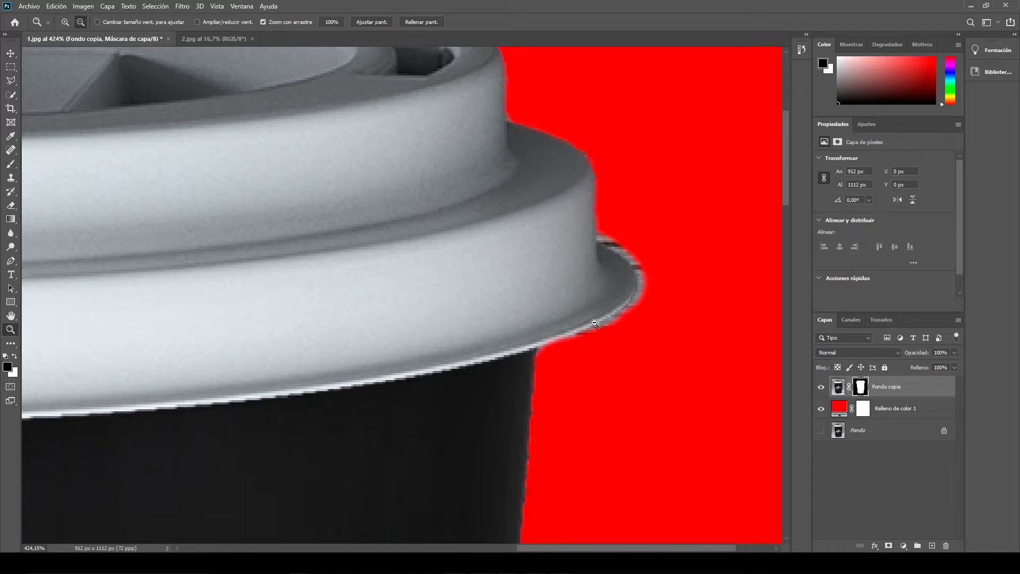
key(x)
key(b)
mouse_move(594, 336)
mouse_down()
mouse_move(613, 351)
mouse_move(660, 301)
mouse_move(618, 232)
mouse_up()
key(ctrl+z)
key(x)
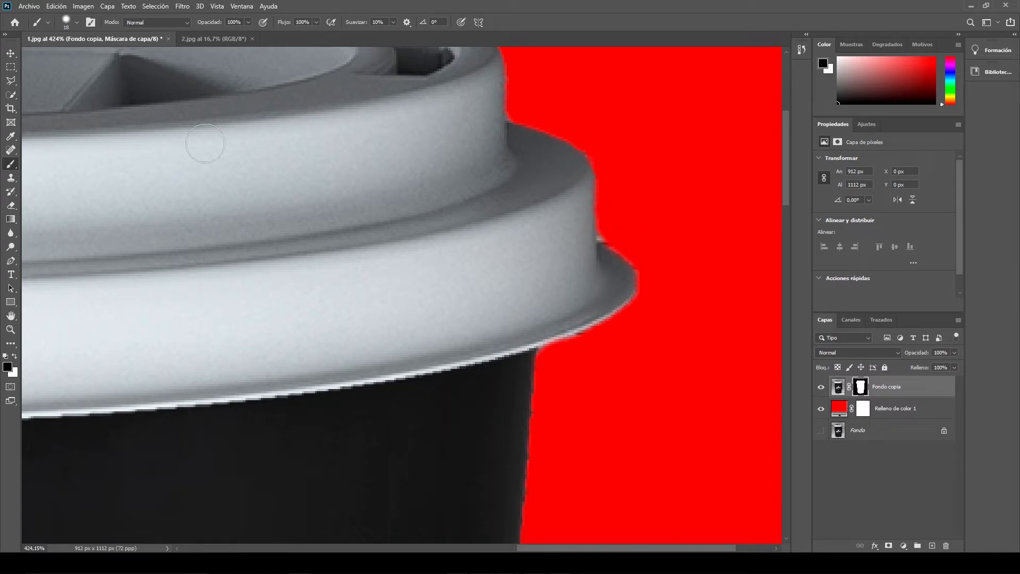
Reduce the brush to 10 px and paint out the grey fringe under the lid rim.
click(76, 24)
drag(65, 54, 63, 55)
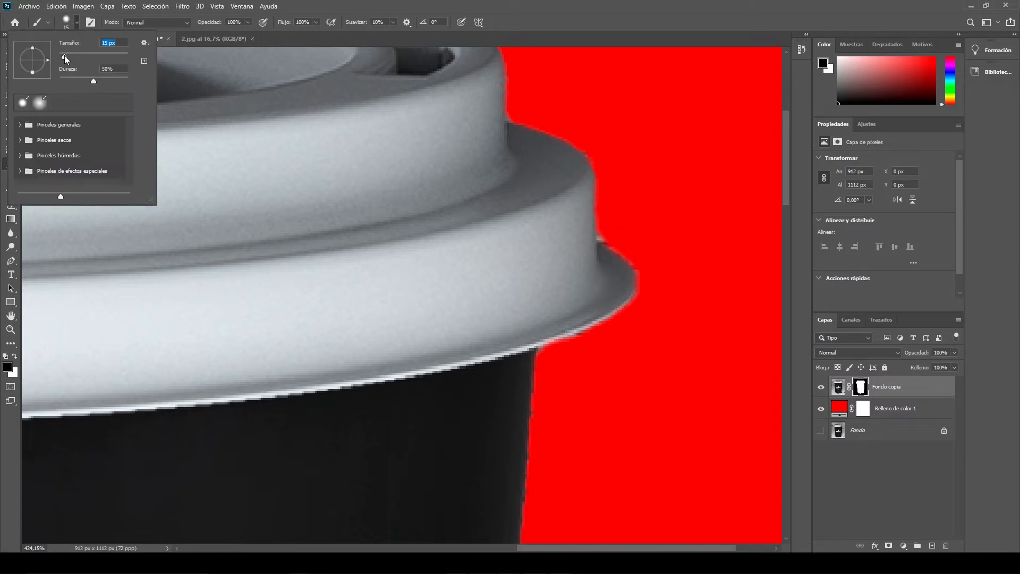
click(608, 234)
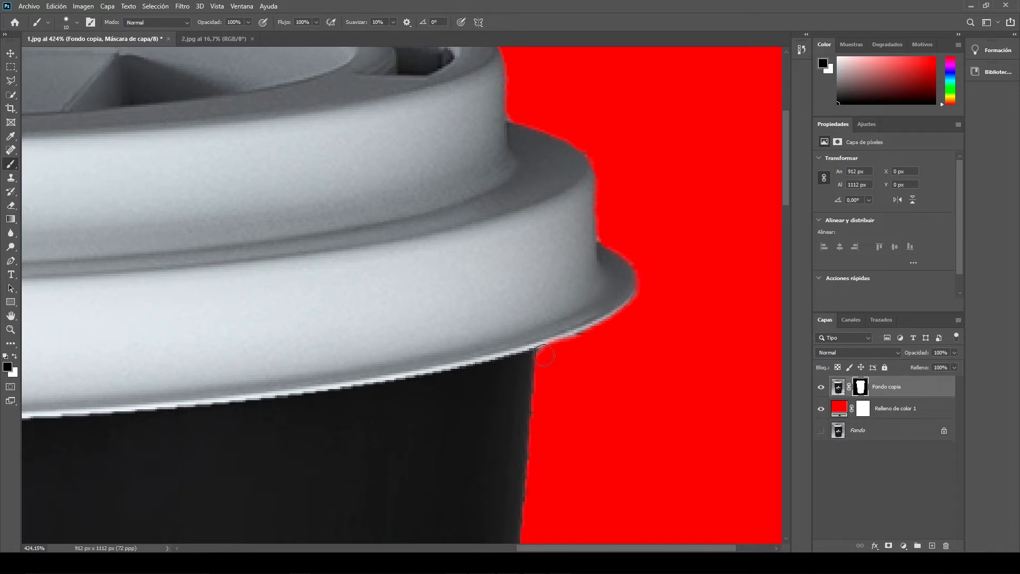
mouse_move(584, 344)
mouse_down()
mouse_move(551, 356)
mouse_move(544, 413)
mouse_move(448, 214)
mouse_up()
Touch up the mask along the cup's bottom curve, left edge and rim, then fit the cup in view.
key(h)
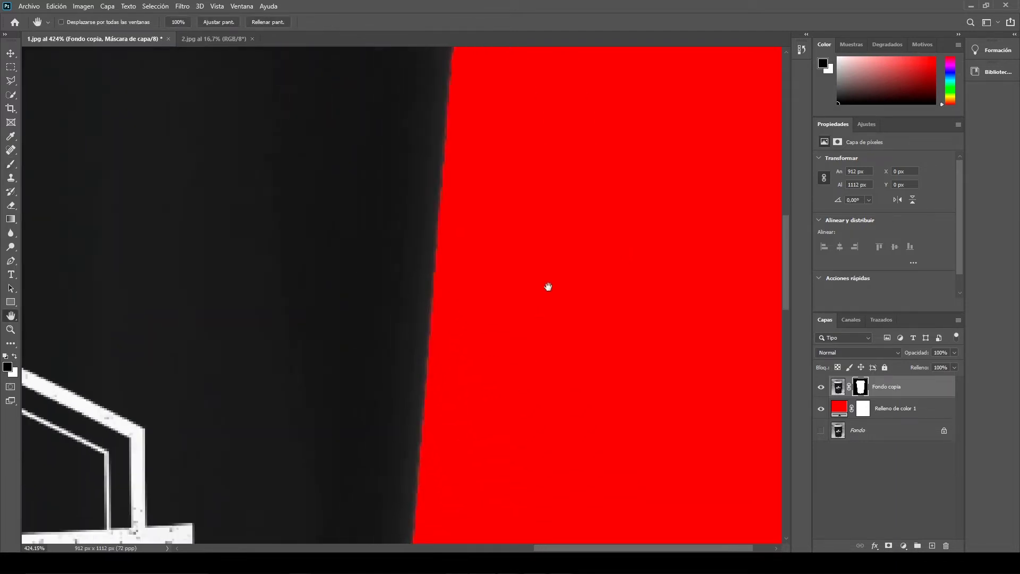
mouse_move(464, 387)
mouse_down()
mouse_move(440, 232)
mouse_move(574, 323)
mouse_up()
key(b)
mouse_move(381, 354)
mouse_down()
mouse_move(492, 335)
mouse_move(337, 423)
mouse_move(406, 376)
mouse_move(387, 333)
mouse_move(372, 325)
mouse_move(408, 292)
mouse_move(435, 316)
mouse_move(446, 274)
mouse_move(404, 276)
mouse_up()
key(x)
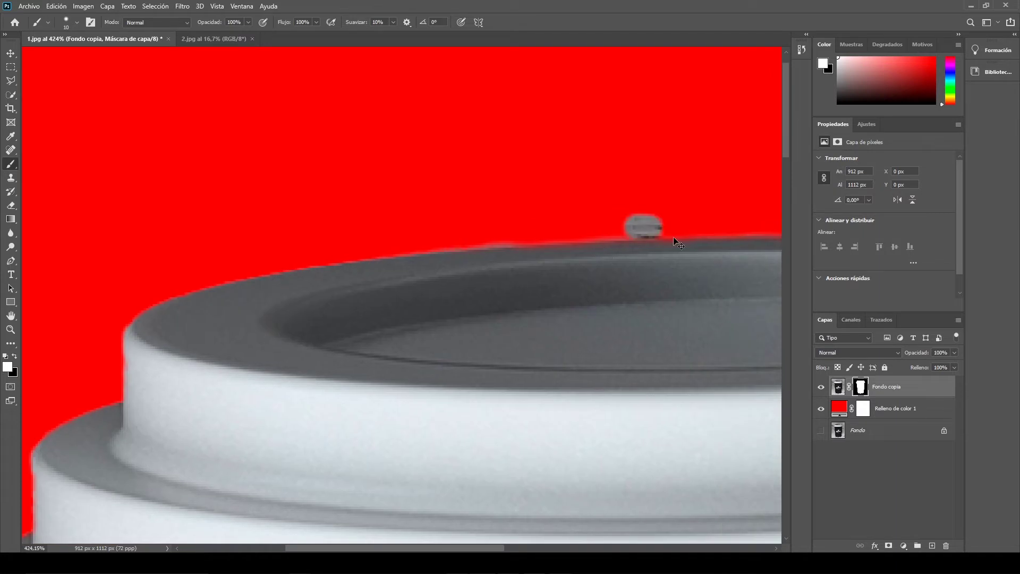
mouse_move(537, 257)
mouse_down()
mouse_move(447, 272)
mouse_move(550, 261)
mouse_move(494, 212)
mouse_up()
key(x)
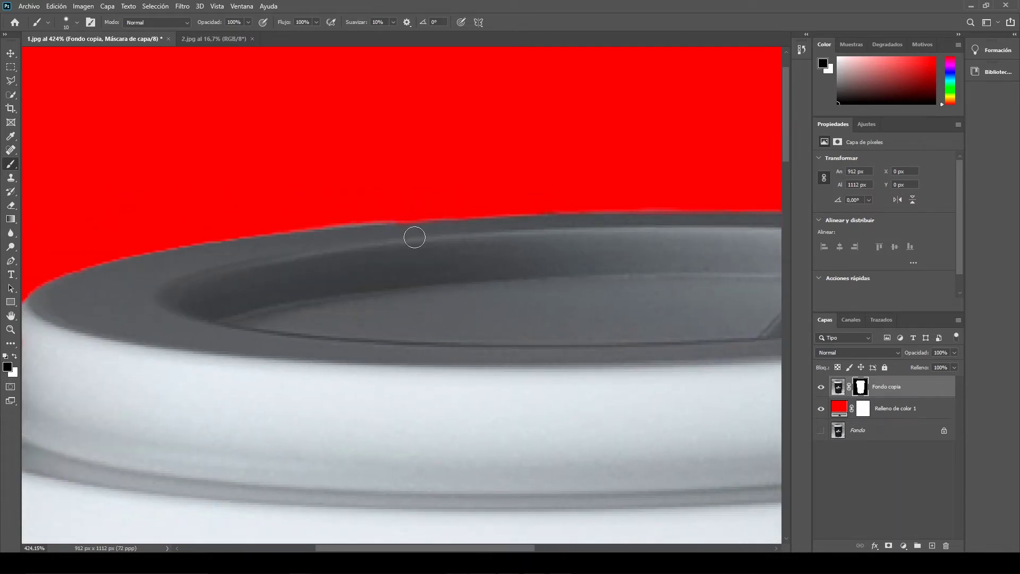
key(z)
key(ctrl+0)
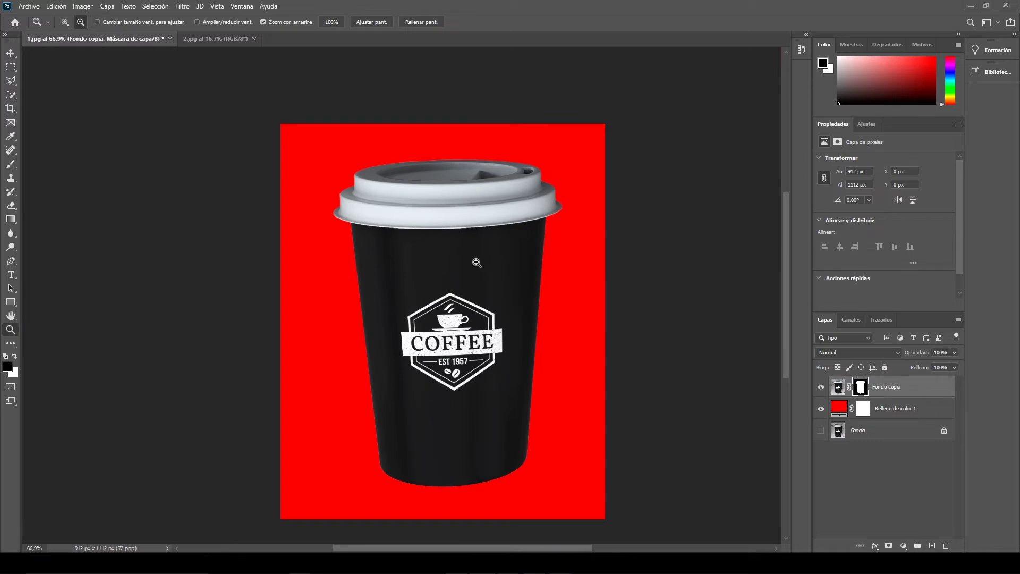
key(b)
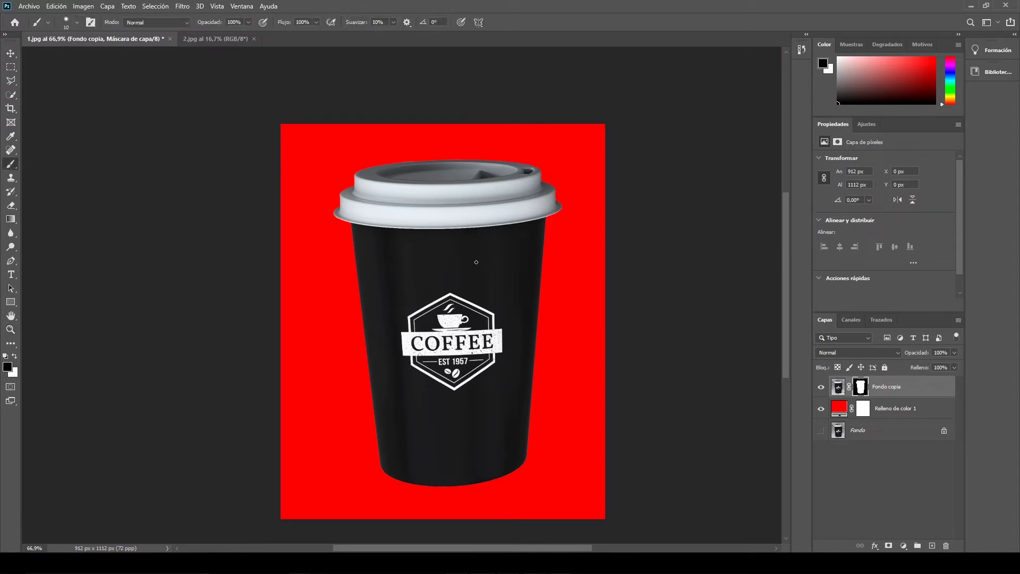
key(z)
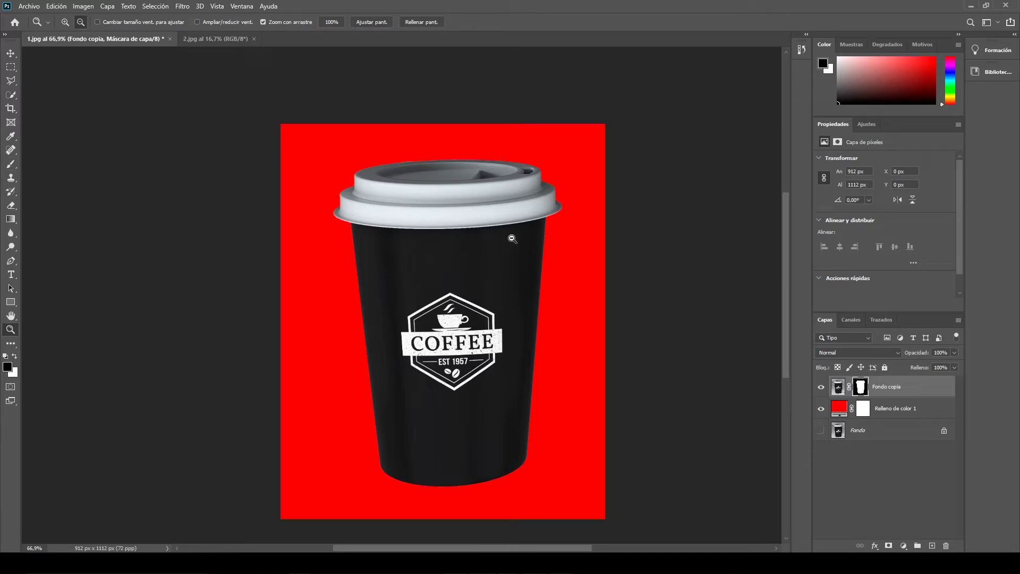
click(835, 408)
double_click(837, 408)
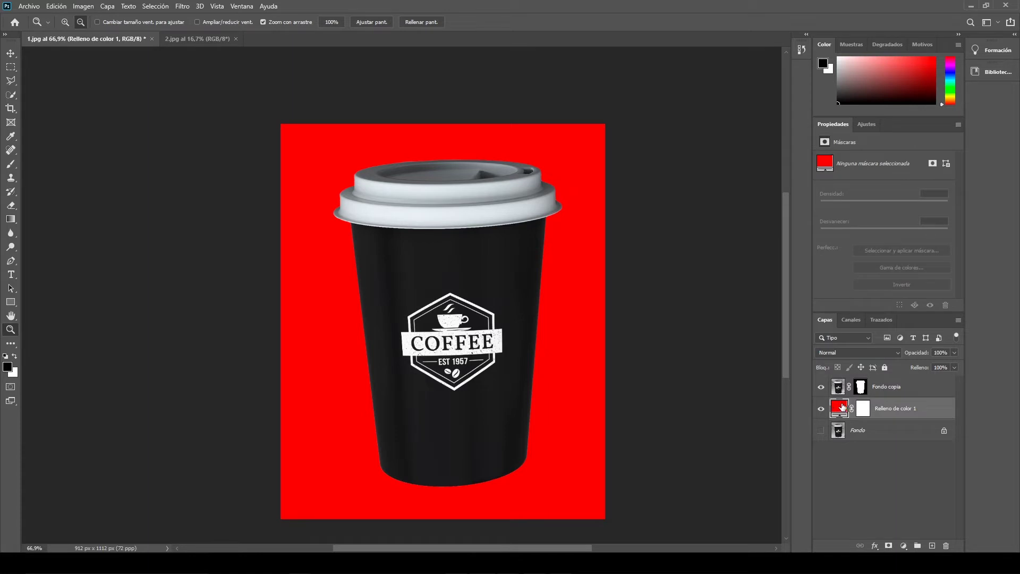
mouse_move(835, 168)
mouse_down()
mouse_move(847, 218)
mouse_move(828, 279)
mouse_move(878, 146)
mouse_up()
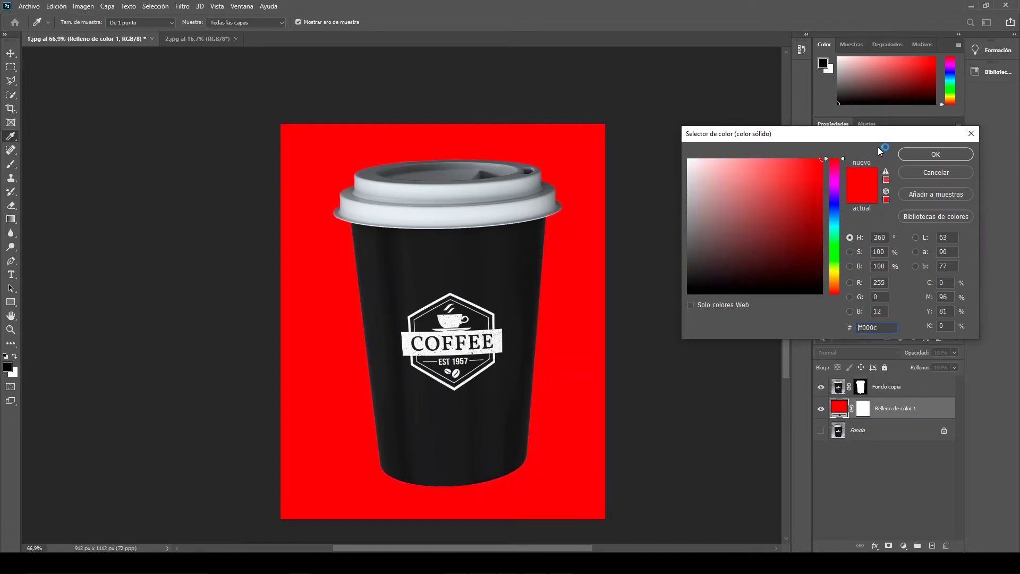
click(915, 178)
key(z)
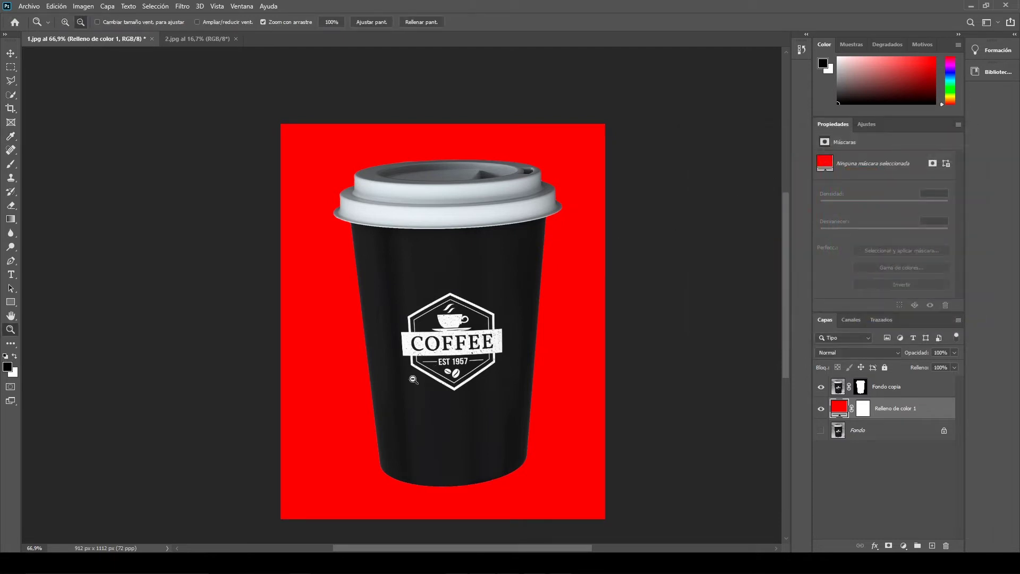
key(b)
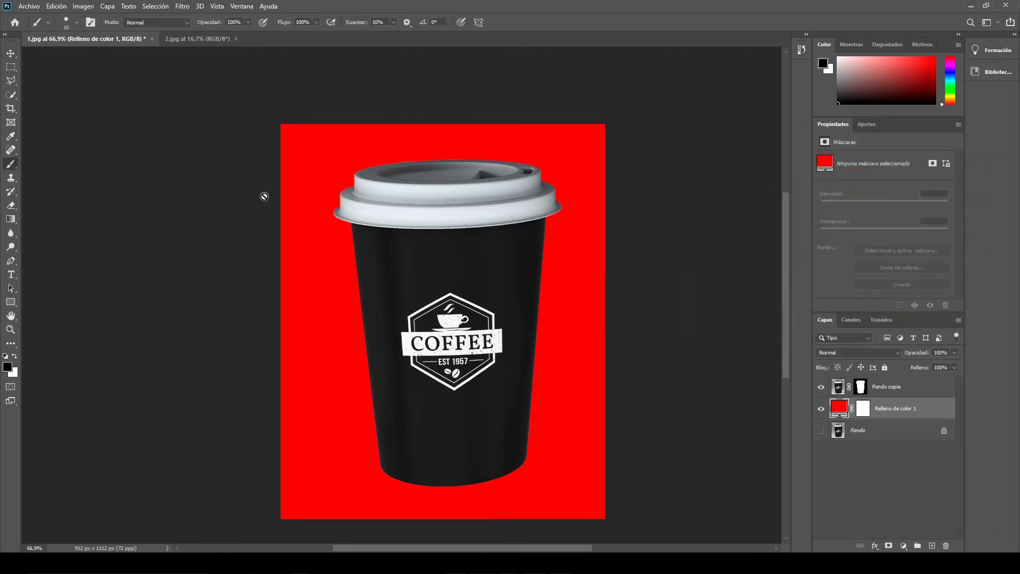
click(15, 56)
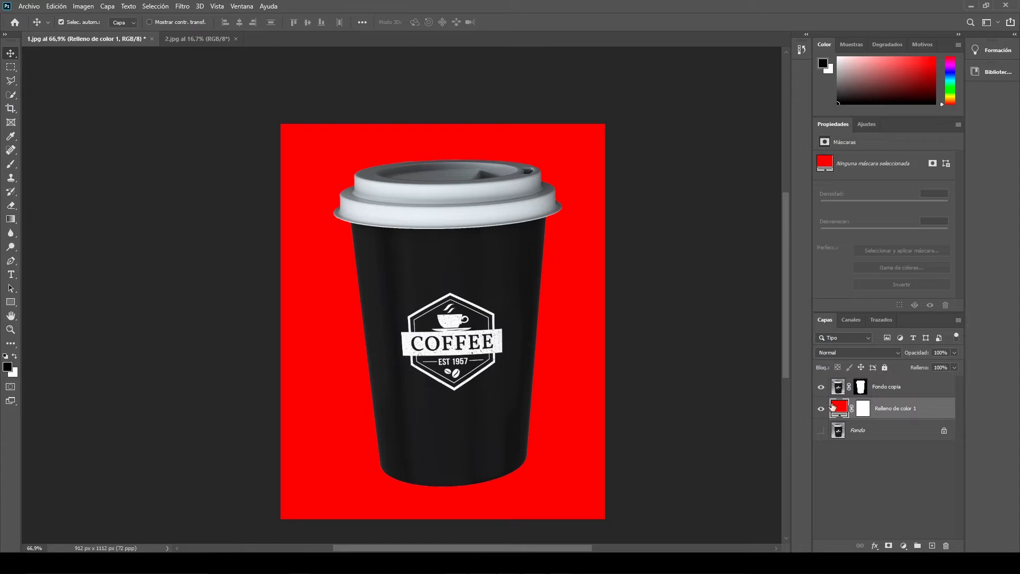
Delete the red fill layer and place the blurred café photo into the document.
drag(898, 415, 945, 545)
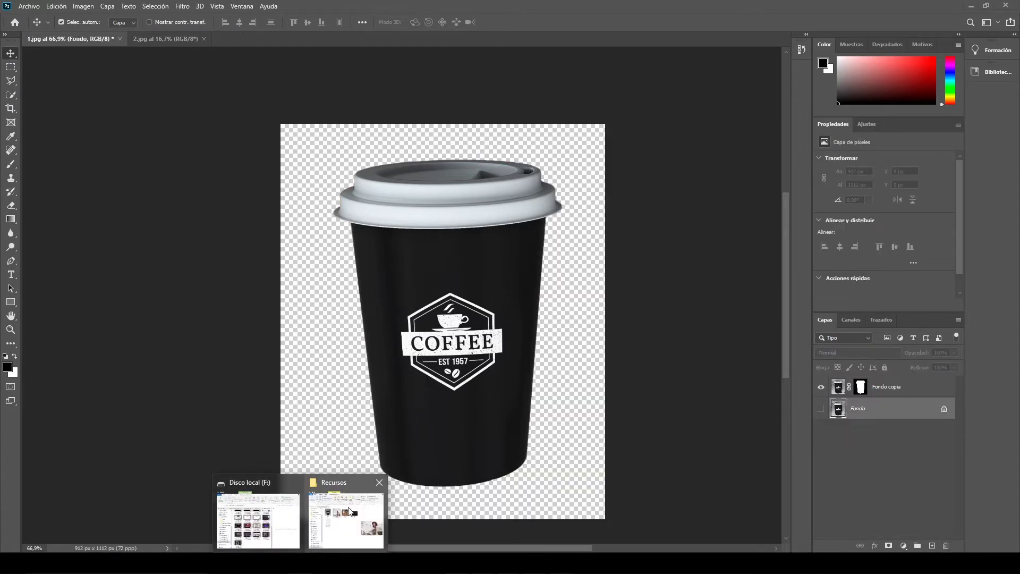
click(351, 511)
drag(688, 290, 404, 243)
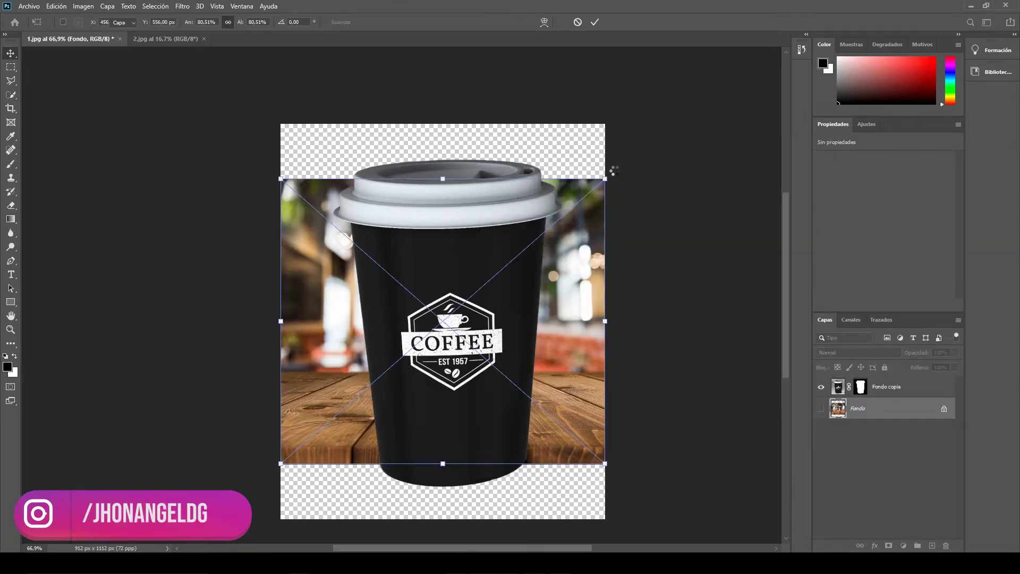
key(Return)
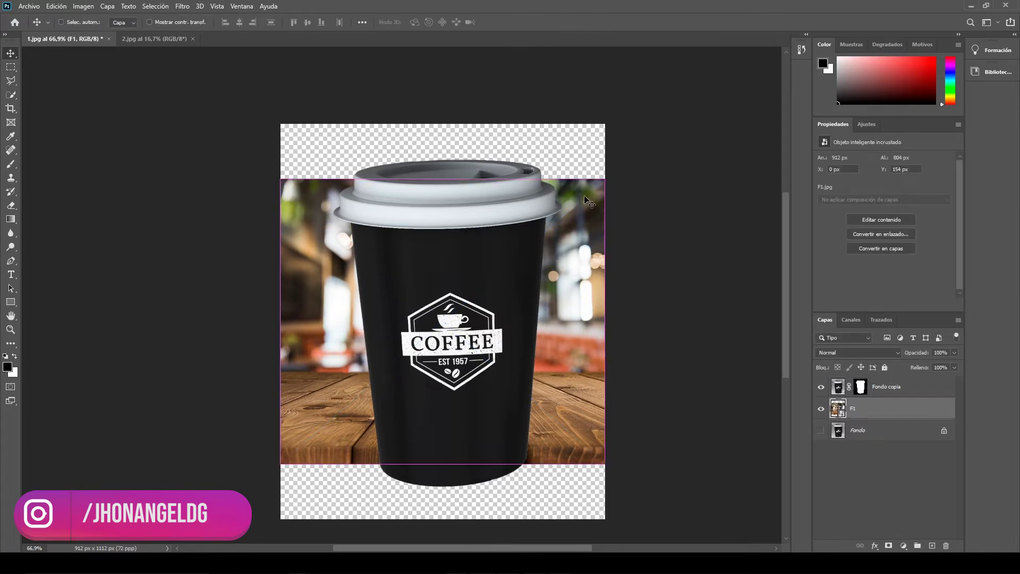
Scale the café photo layer F1 up to fill the whole canvas.
key(ctrl+t)
mouse_move(605, 179)
mouse_down()
mouse_move(694, 131)
mouse_move(674, 140)
mouse_up()
mouse_move(281, 463)
mouse_down()
mouse_move(215, 508)
mouse_move(213, 521)
mouse_up()
key(ctrl+h)
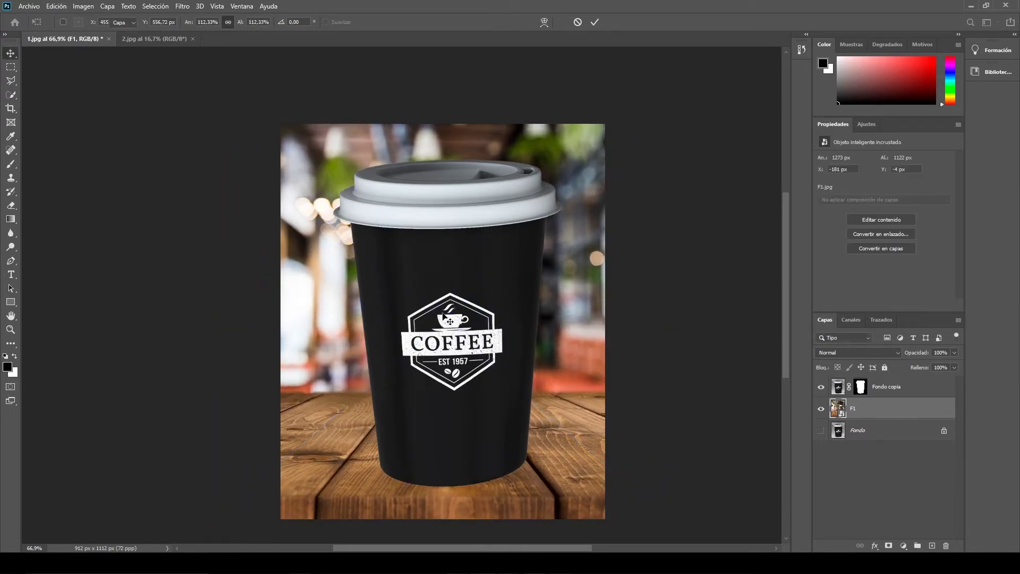
key(Return)
click(447, 317)
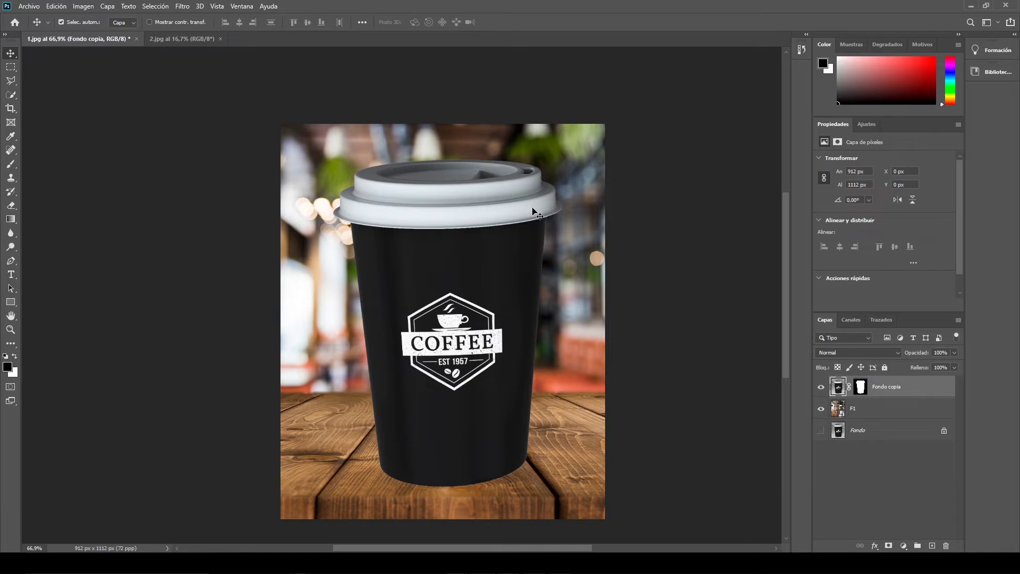
Scale the cup to about 44% (398 × 485 px) and set it on the table's left side.
key(ctrl+t)
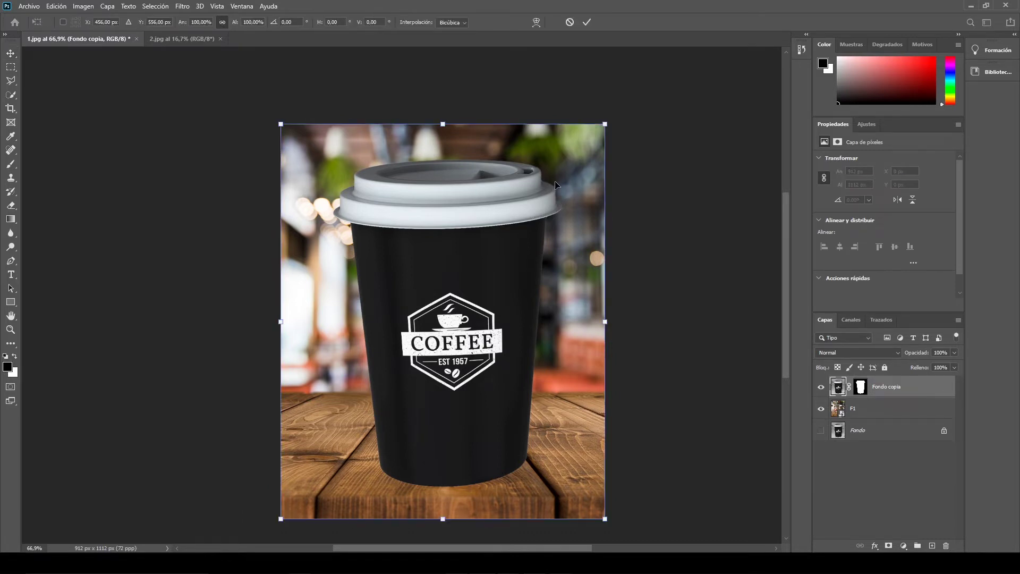
drag(611, 125, 409, 315)
drag(382, 390, 367, 355)
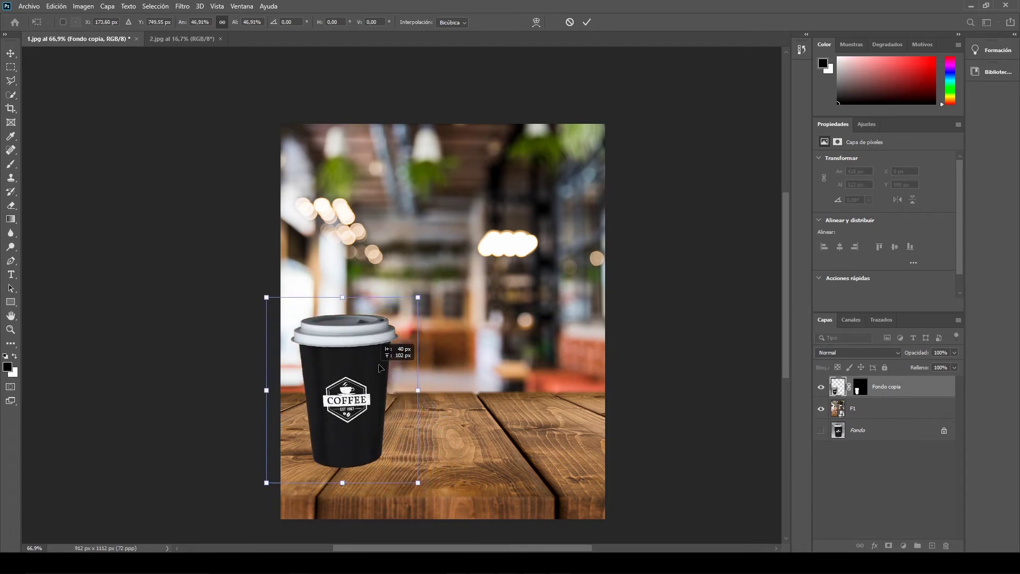
drag(417, 298, 408, 308)
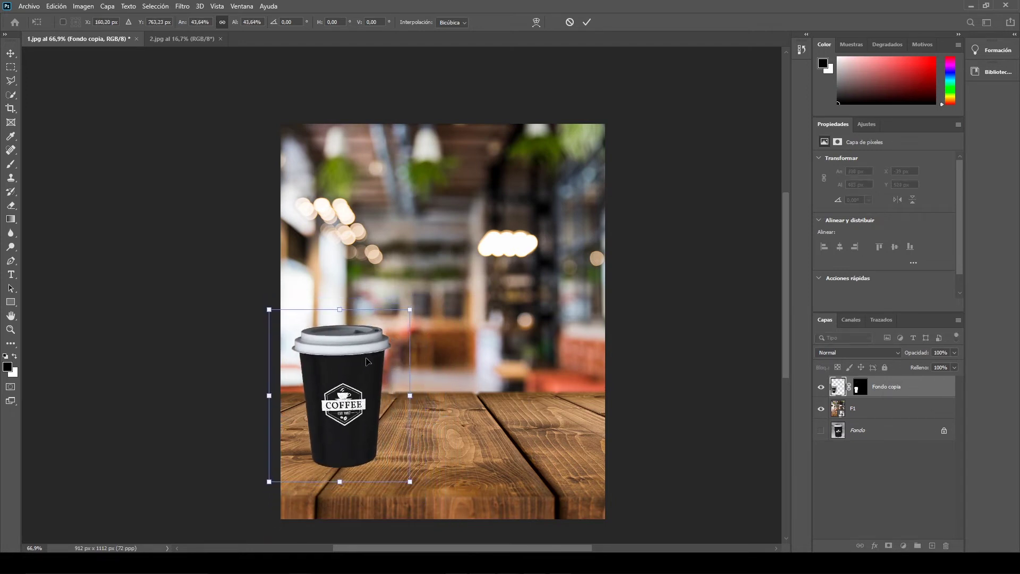
drag(369, 354, 380, 358)
key(Return)
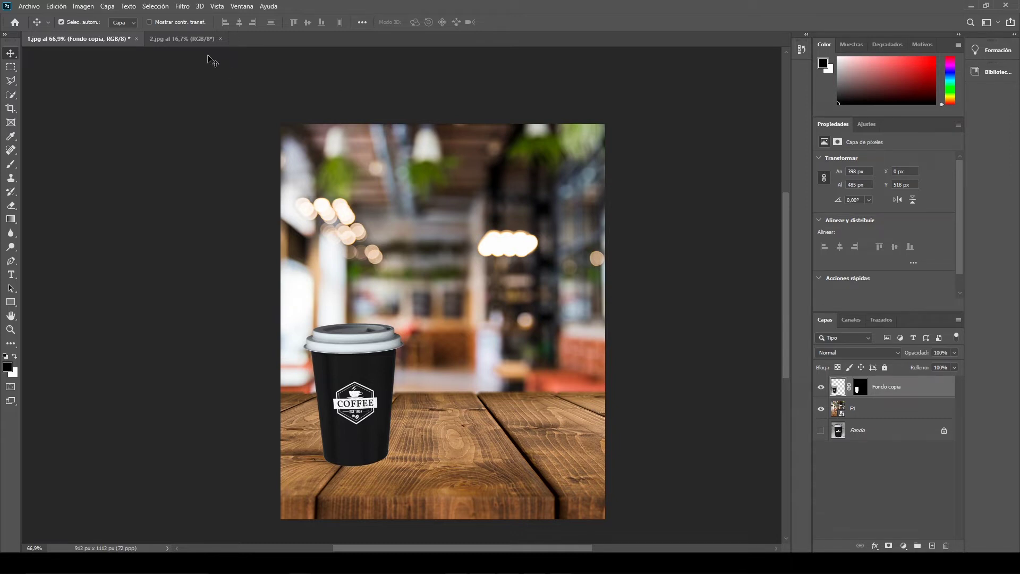
In 2.jpg, duplicate the Fondo layer as Fondo copia and hide the original.
click(177, 45)
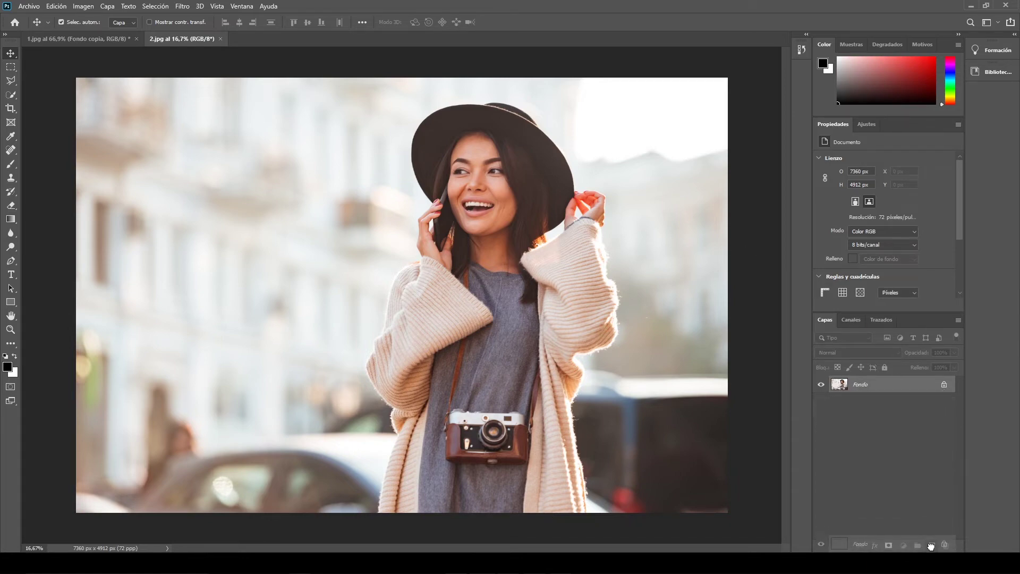
drag(857, 387, 932, 546)
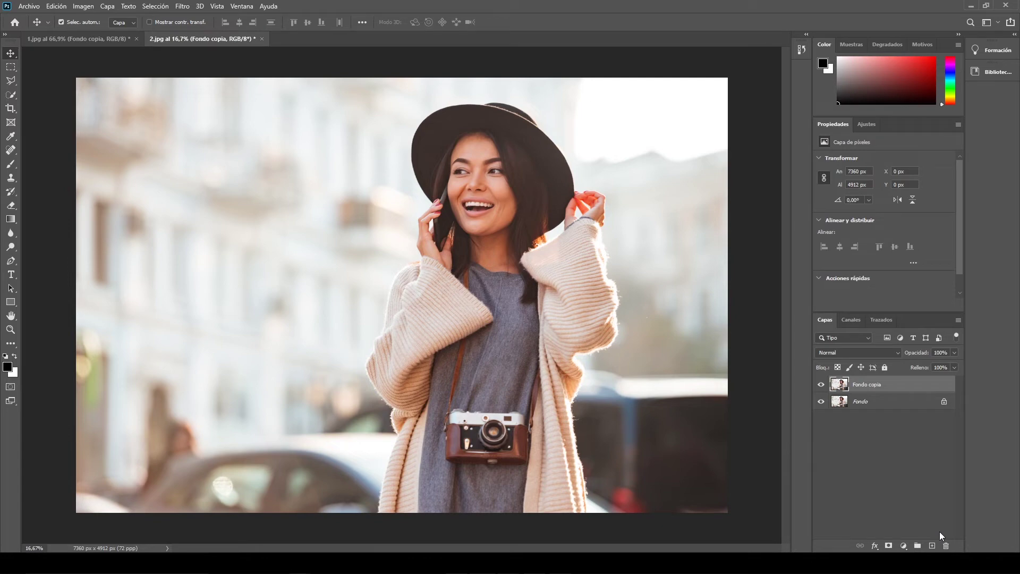
click(821, 402)
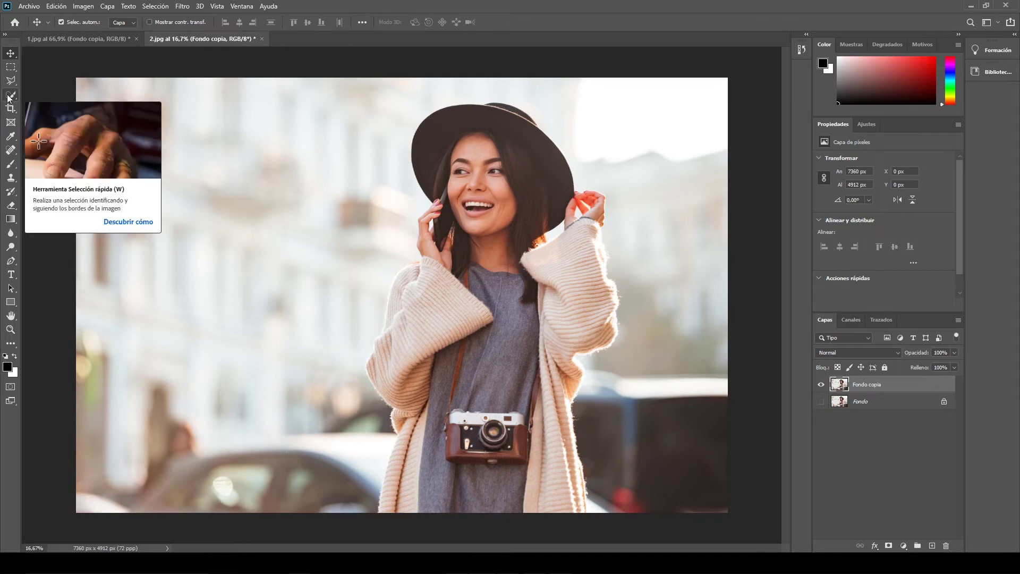
Select the woman with Quick Selection and add a layer mask to Fondo copia.
click(10, 96)
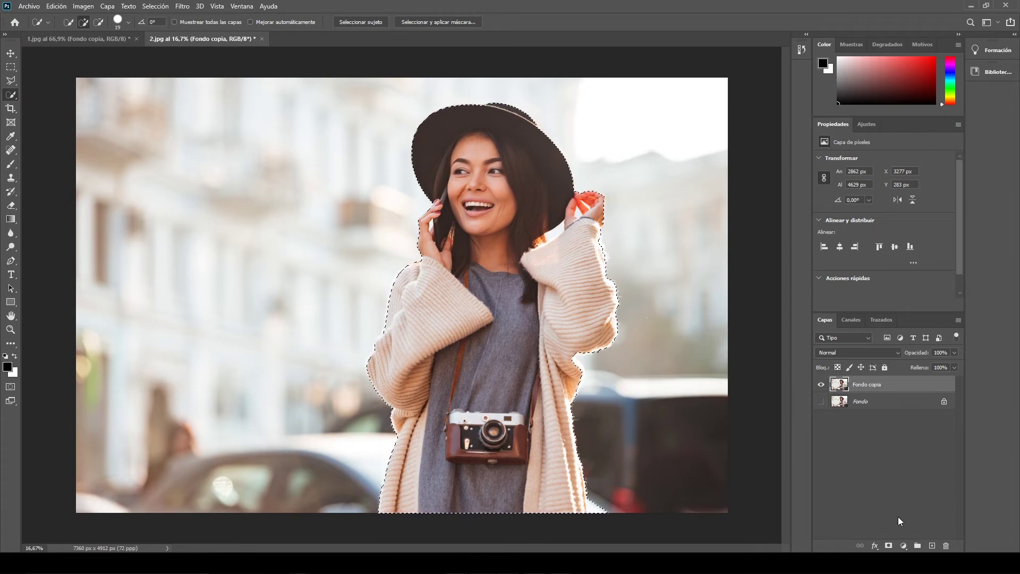
click(903, 546)
click(877, 531)
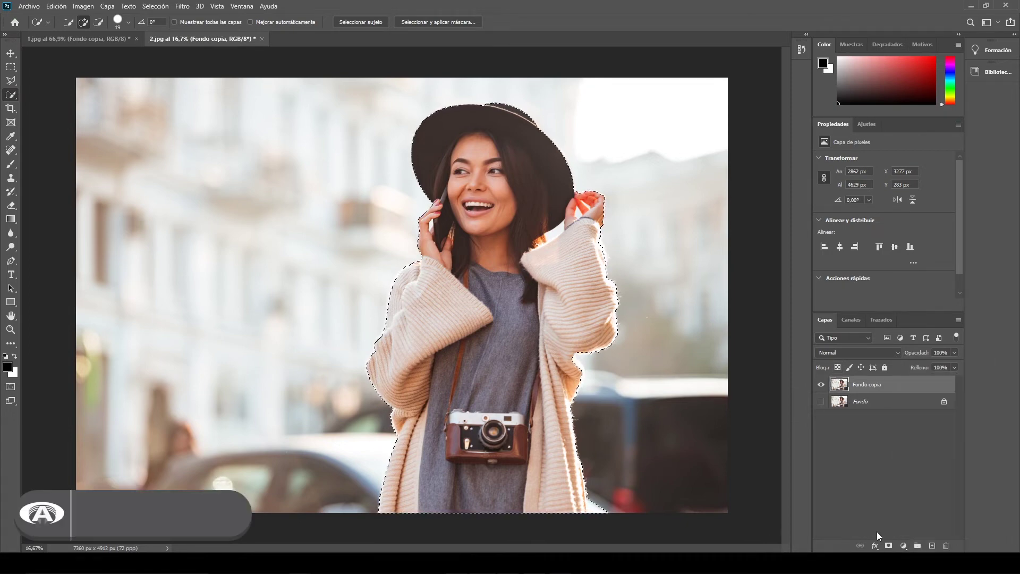
click(888, 546)
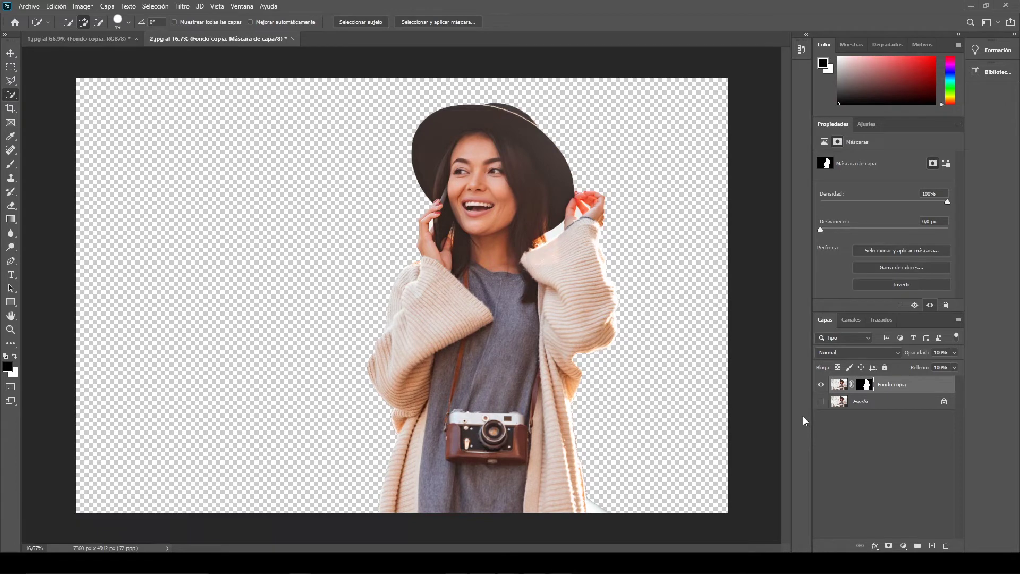
Add a red ff0000 Solid Color fill layer below Fondo copia and zoom into her face.
click(904, 546)
click(959, 357)
text(ba3737)
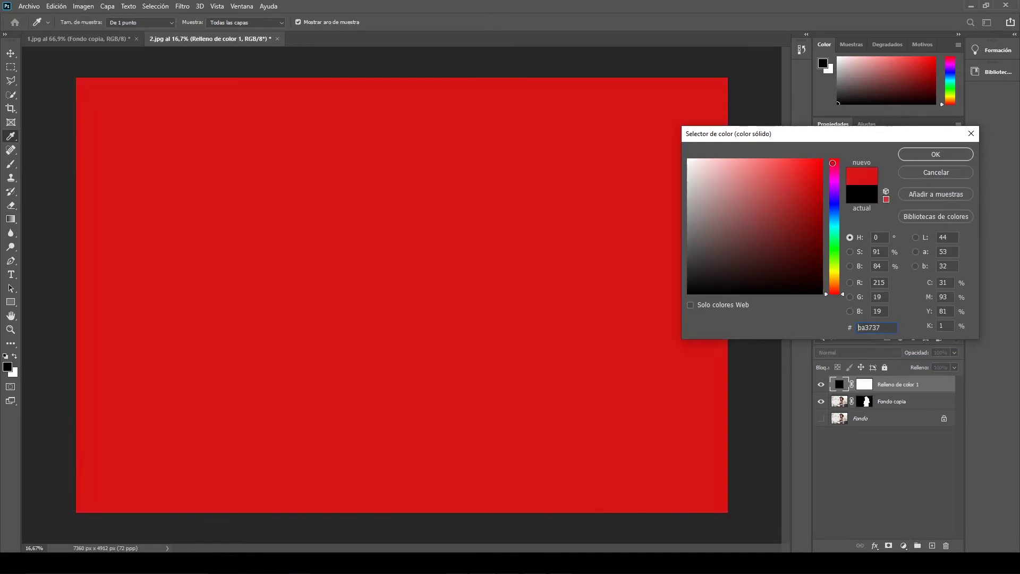
text(ff0000)
click(919, 159)
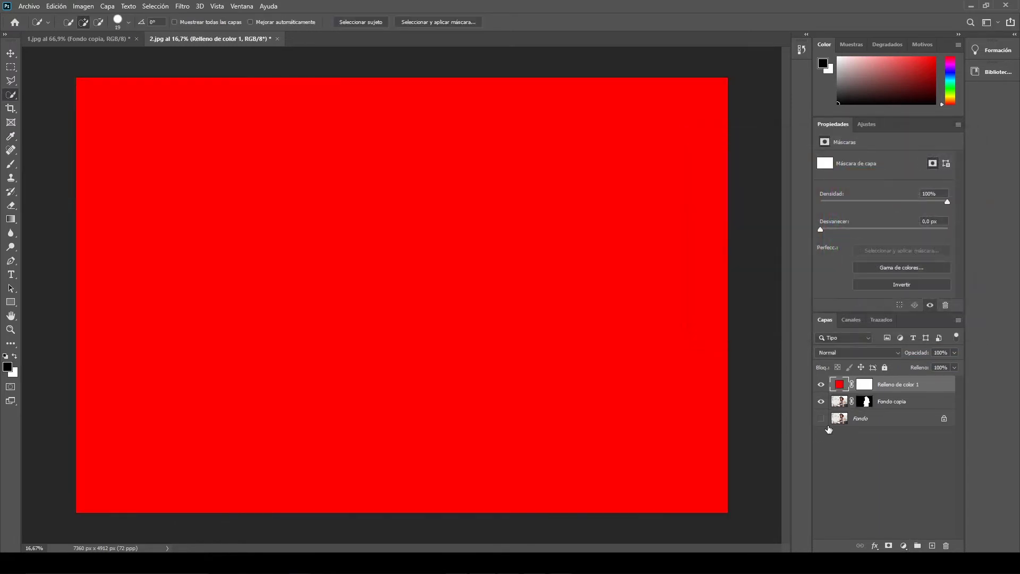
drag(844, 385, 826, 418)
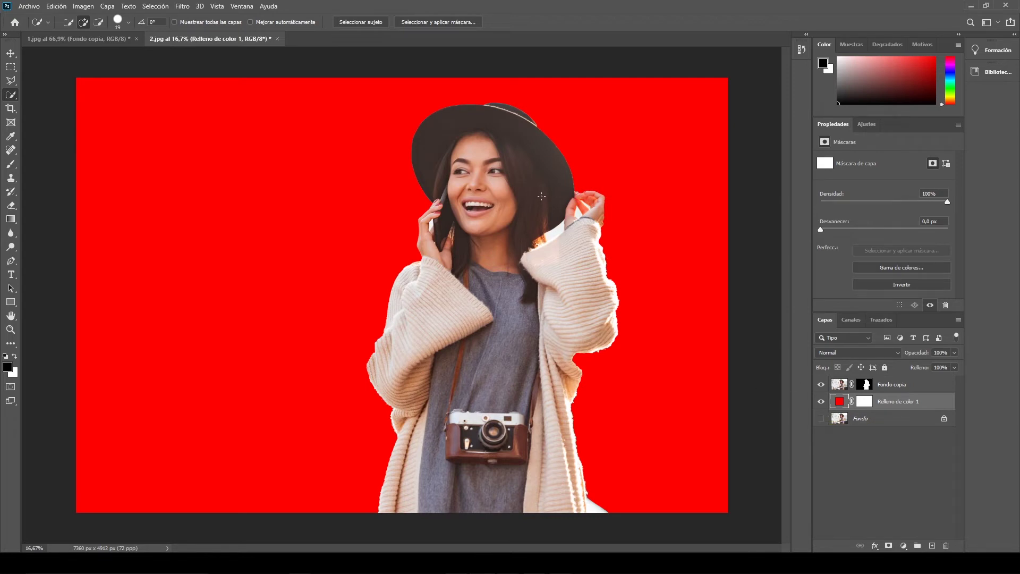
key(z)
mouse_move(545, 212)
mouse_down()
mouse_move(605, 160)
mouse_move(545, 266)
mouse_up()
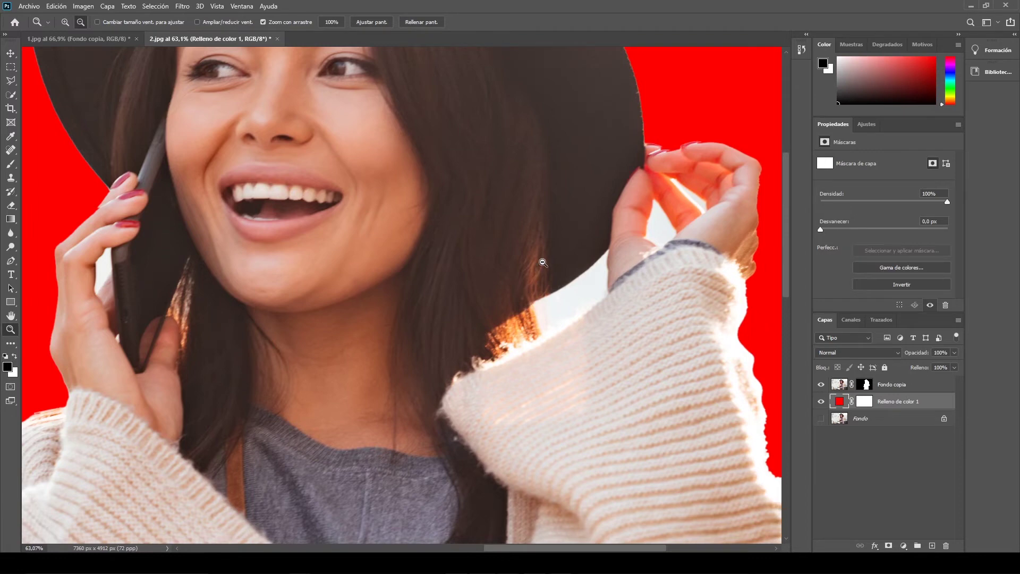
Quick-select the background gaps between hair, sweater cuff and the fingers holding the phone.
click(10, 95)
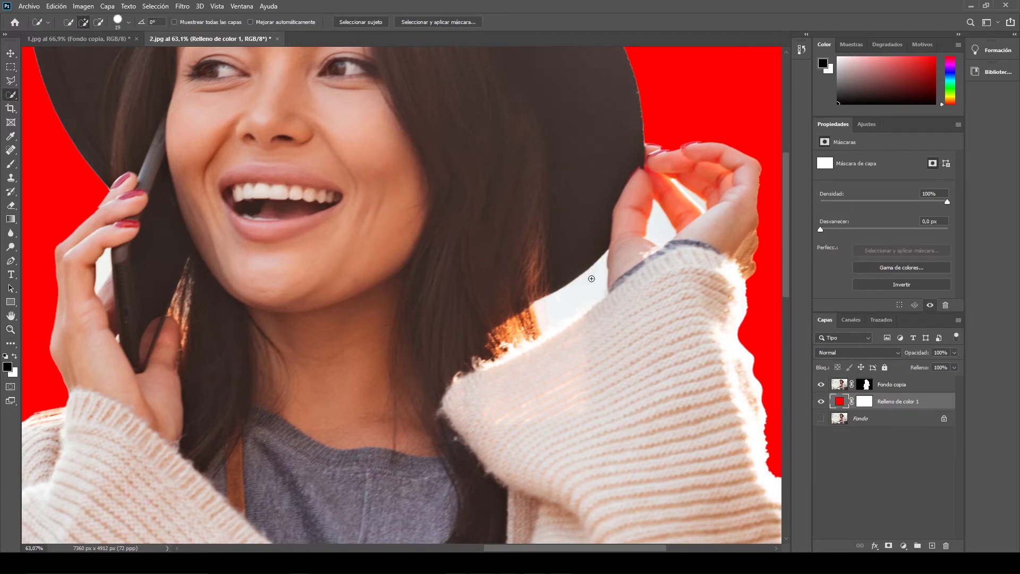
drag(547, 314, 604, 289)
mouse_move(661, 242)
mouse_down()
mouse_move(657, 215)
mouse_move(697, 200)
mouse_move(660, 244)
mouse_up()
drag(705, 210, 686, 247)
drag(104, 264, 101, 307)
Zoom out to her upper body and target the Fondo copia layer mask for painting.
key(z)
alt+click(510, 319)
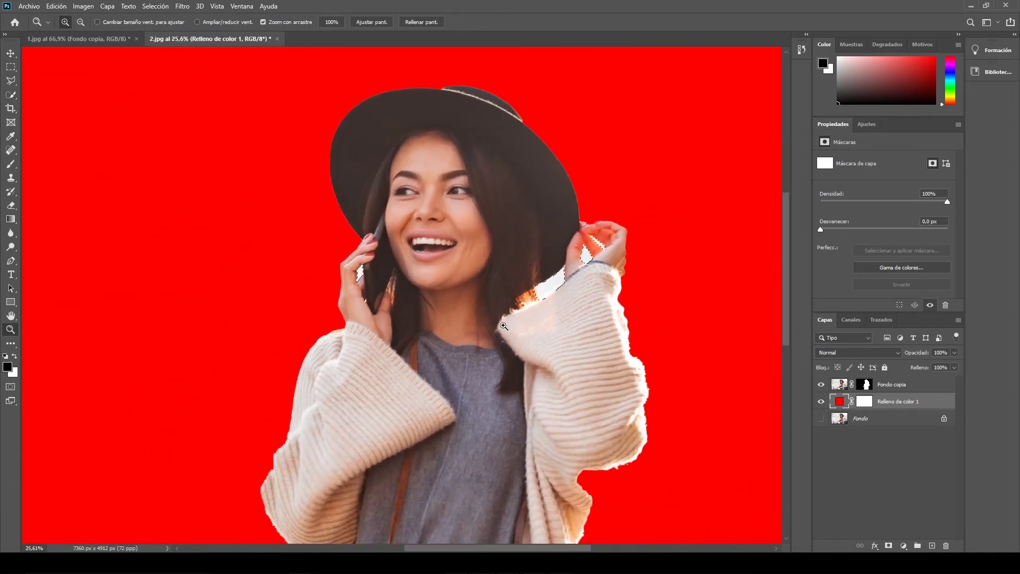
alt+click(509, 323)
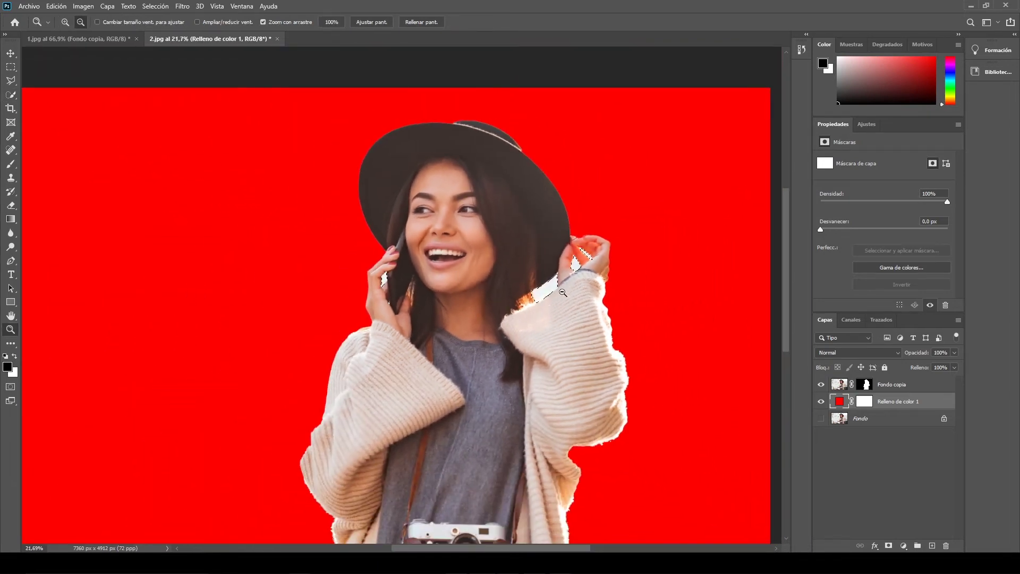
mouse_move(524, 452)
mouse_down()
mouse_move(468, 348)
mouse_move(492, 490)
mouse_up()
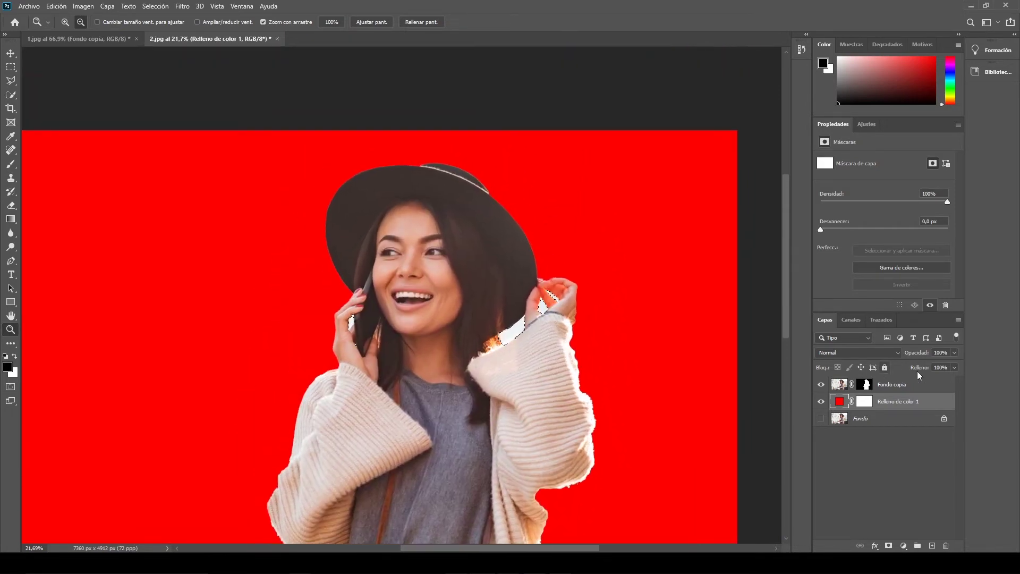
click(866, 388)
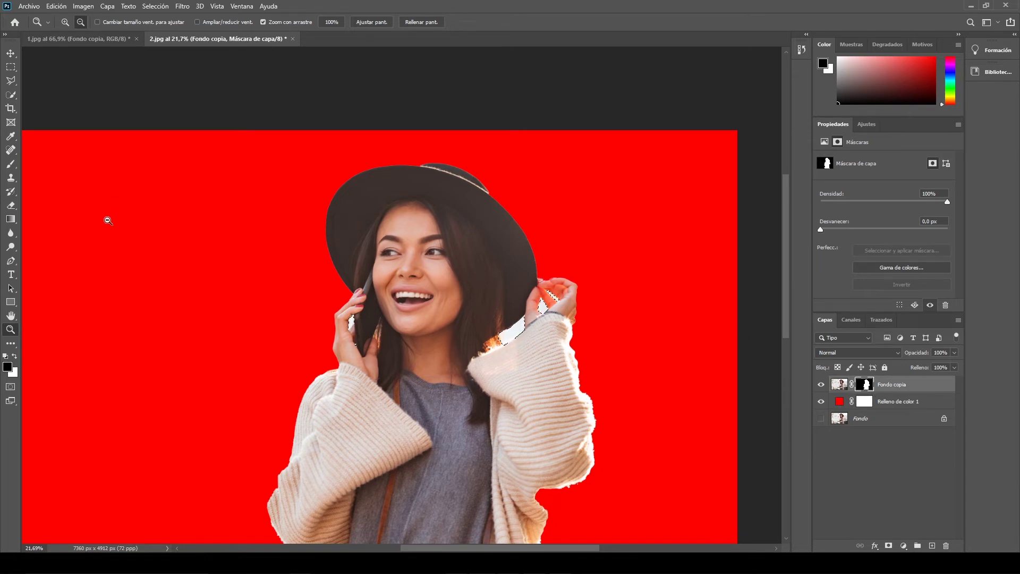
key(b)
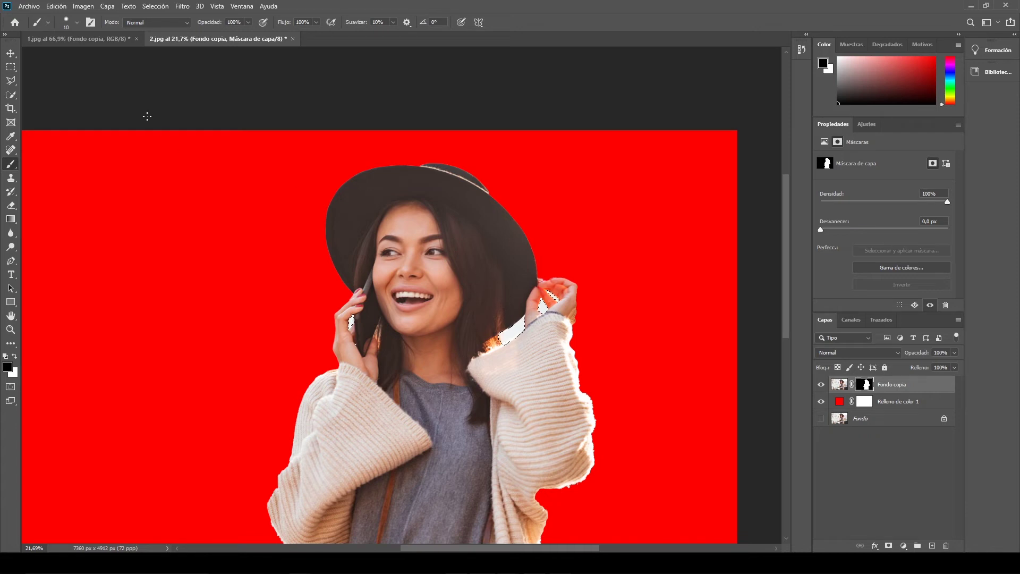
Enlarge the brush, mask out the selected gaps, and deselect with Ctrl+D.
click(77, 25)
drag(63, 55, 78, 55)
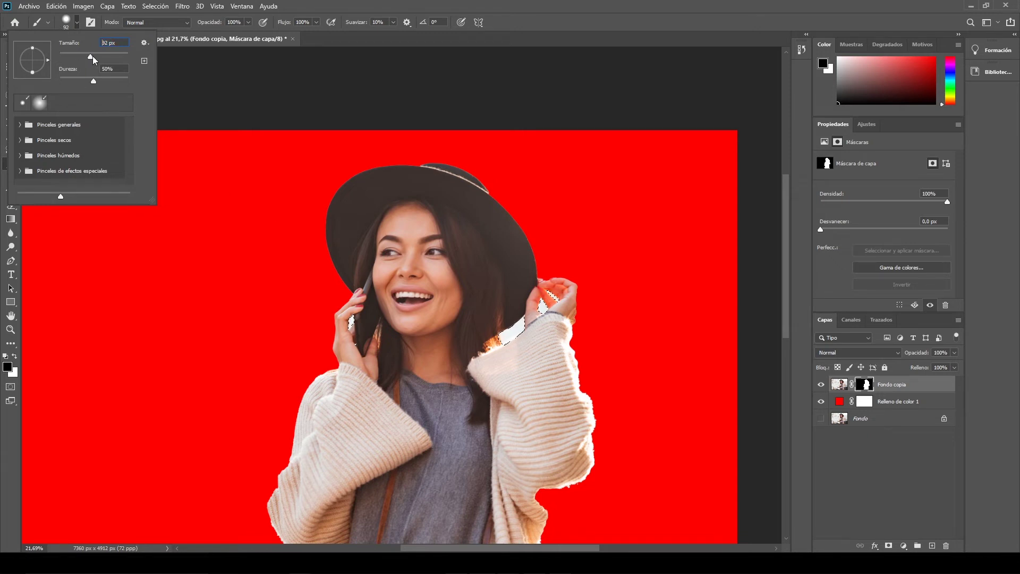
click(541, 301)
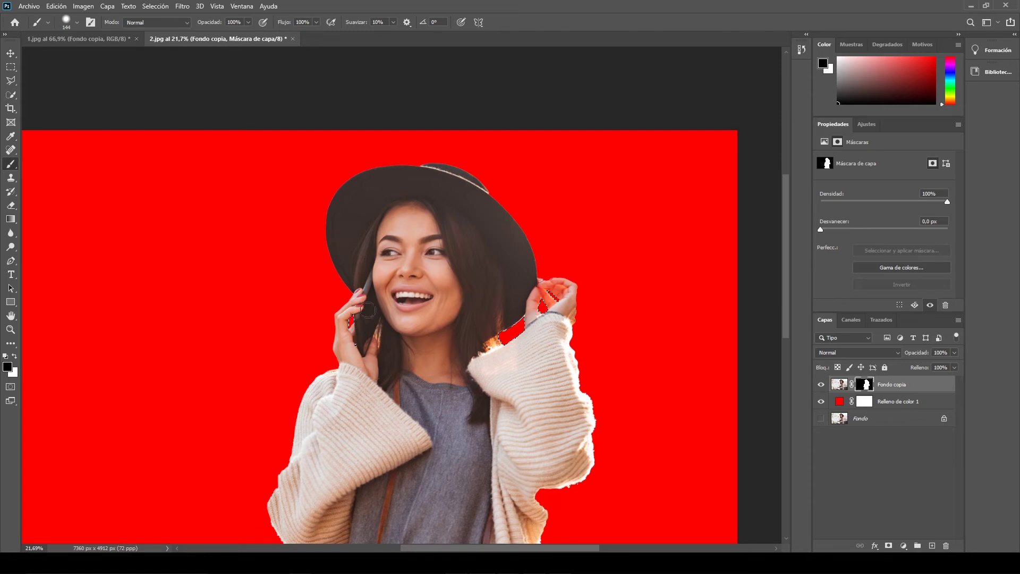
key(ctrl+d)
Zoom out and pan around the woman to inspect the masked edges against red.
key(z)
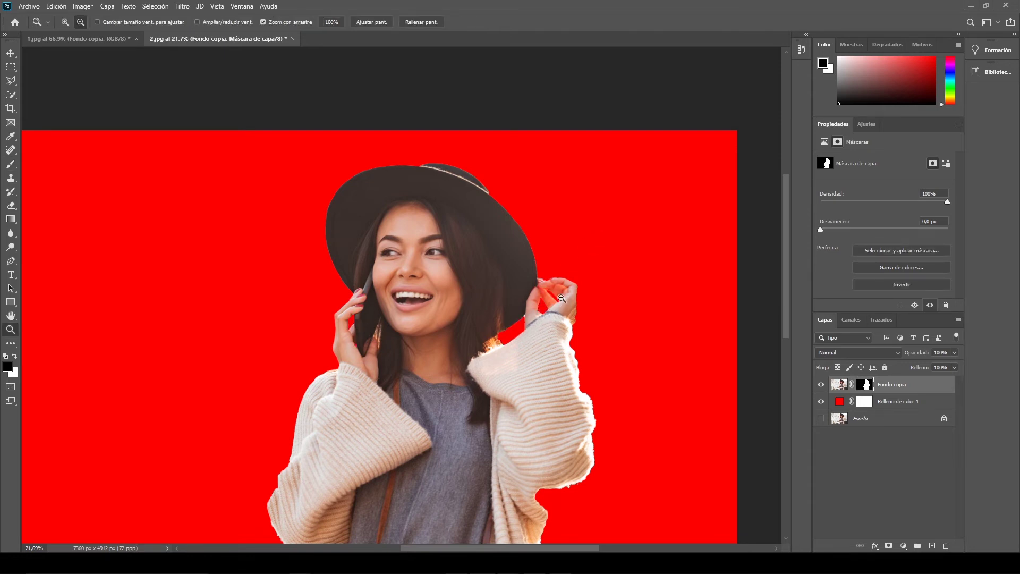
alt+click(544, 314)
drag(544, 314, 518, 359)
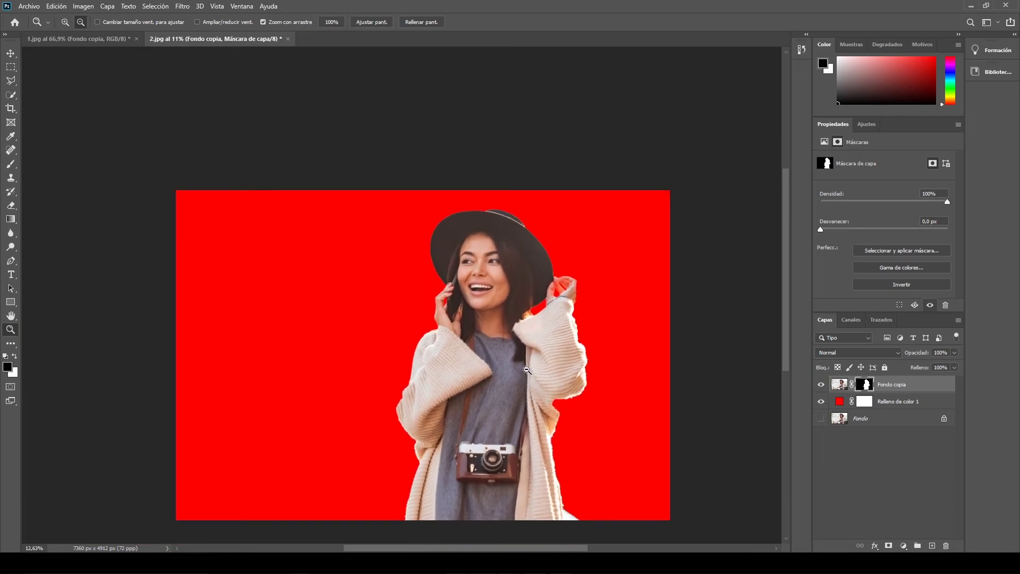
scroll(603, 431, up, 5)
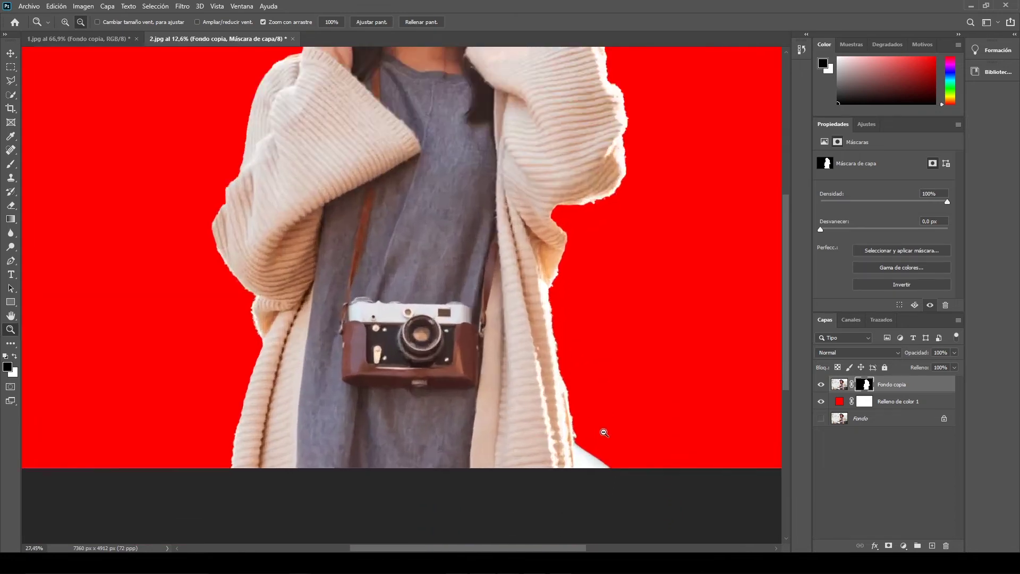
scroll(613, 392, up, 5)
scroll(614, 392, up, 3)
scroll(574, 303, up, 2)
scroll(576, 223, down, 5)
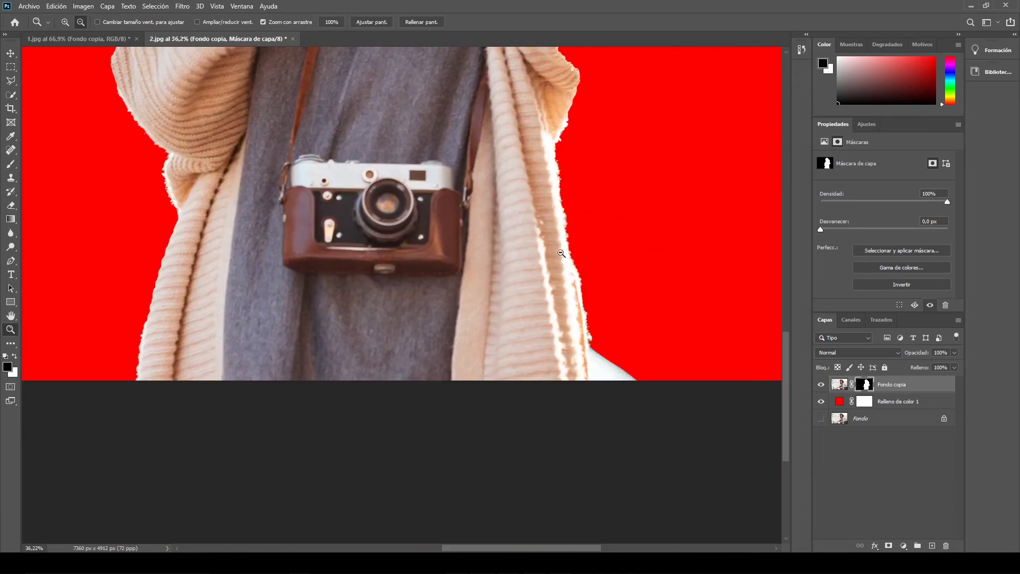
scroll(600, 221, up, 6)
scroll(600, 221, up, 3)
scroll(567, 308, up, 5)
scroll(524, 319, up, 5)
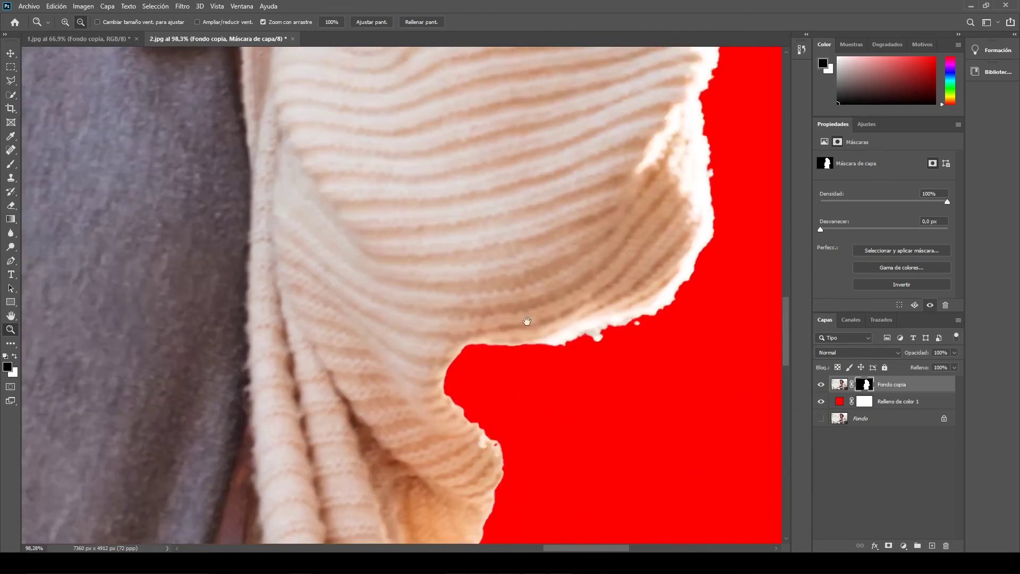
scroll(575, 259, up, 5)
scroll(576, 259, up, 5)
scroll(579, 260, up, 5)
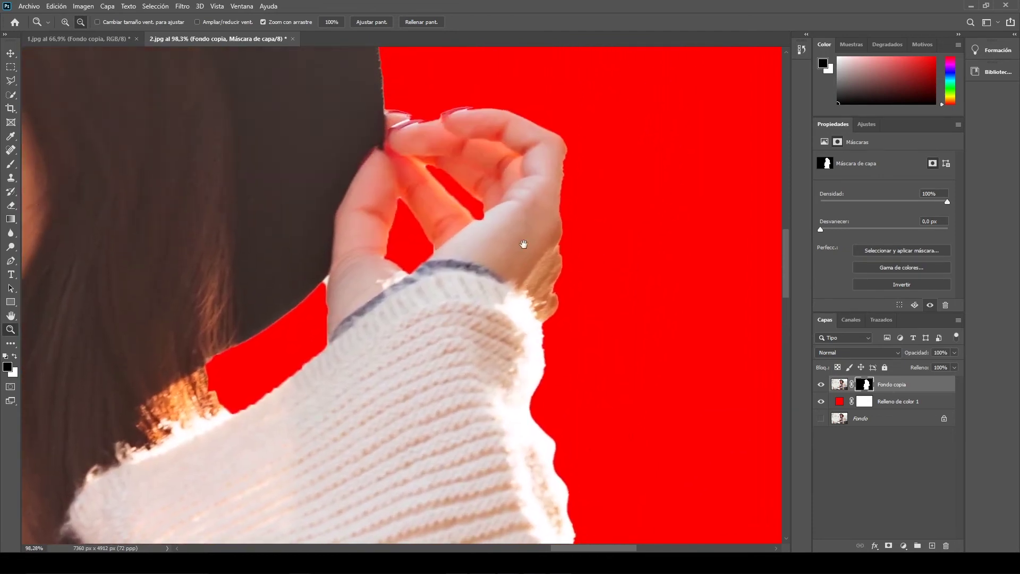
scroll(585, 262, up, 3)
scroll(585, 263, down, 1)
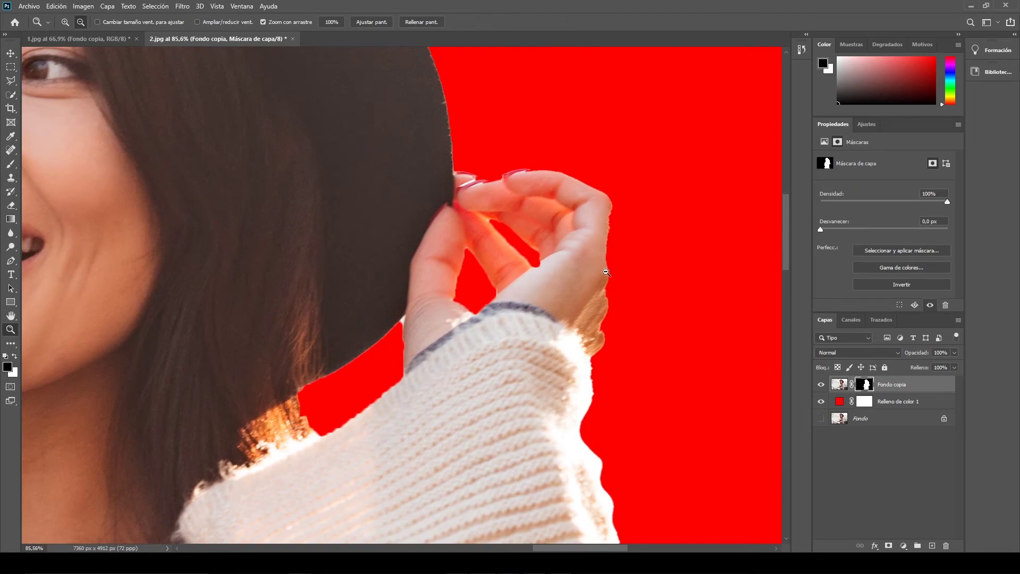
scroll(580, 282, down, 2)
scroll(564, 287, down, 2)
scroll(547, 291, down, 1)
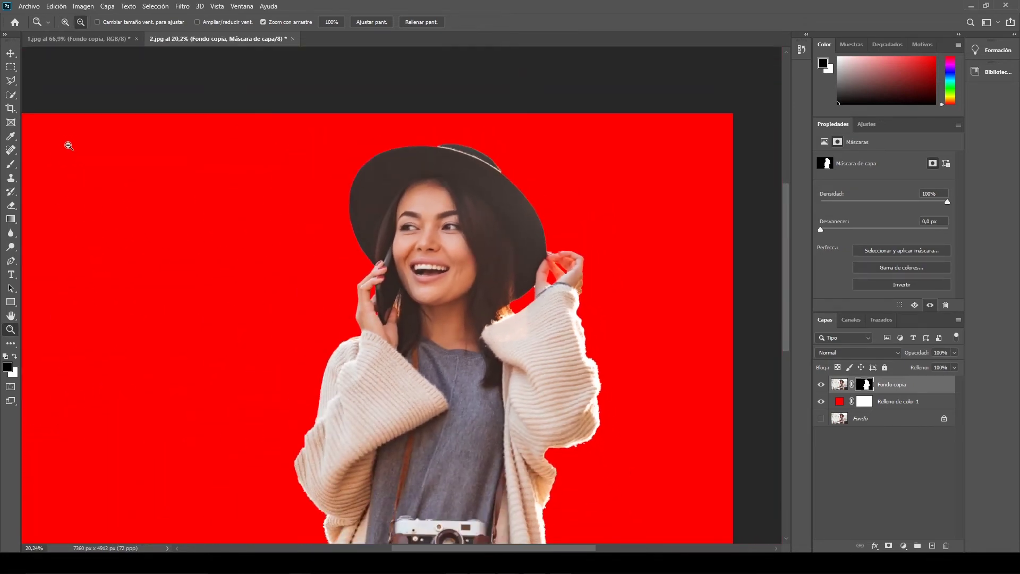
click(10, 164)
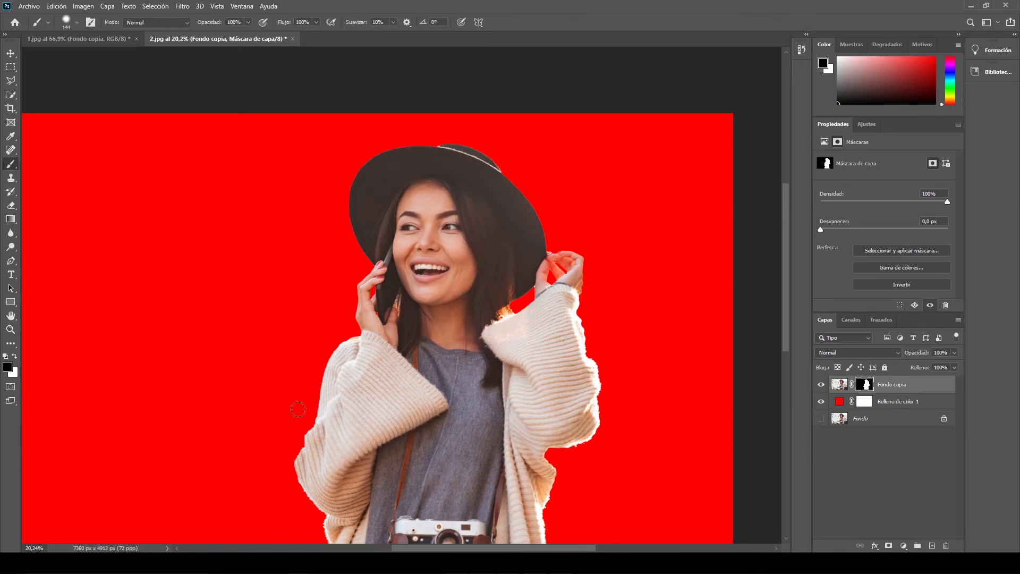
drag(441, 457, 435, 351)
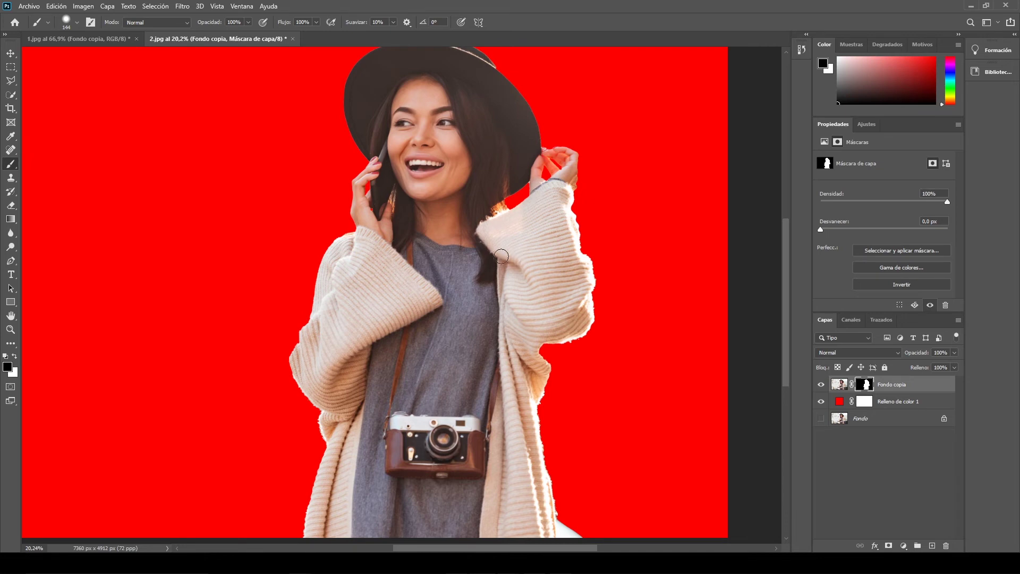
key(space)
drag(482, 213, 499, 294)
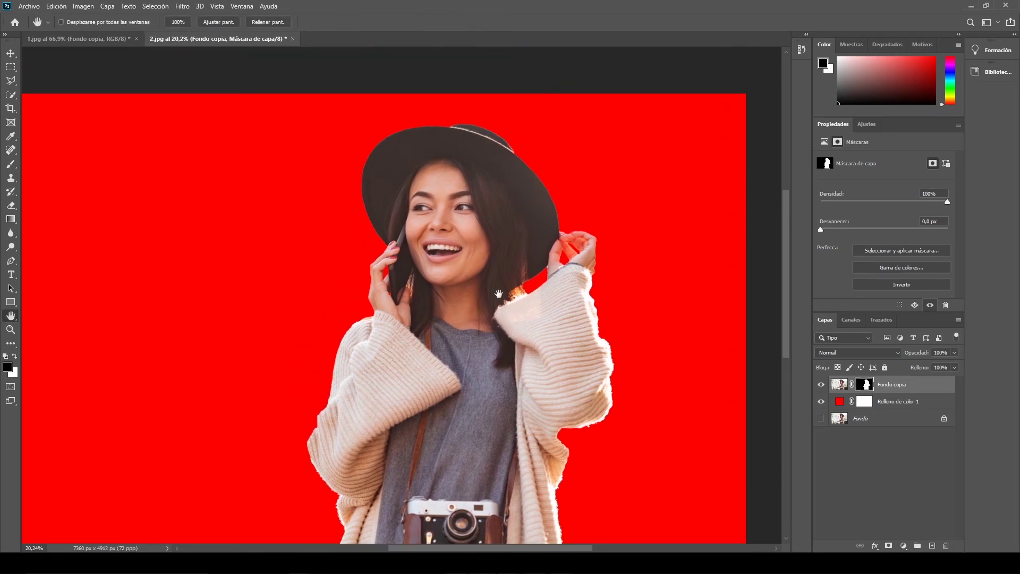
Set the brush to 25 px, try a stroke along the hat's top edge, then undo it.
alt+scroll(476, 182, up, 5)
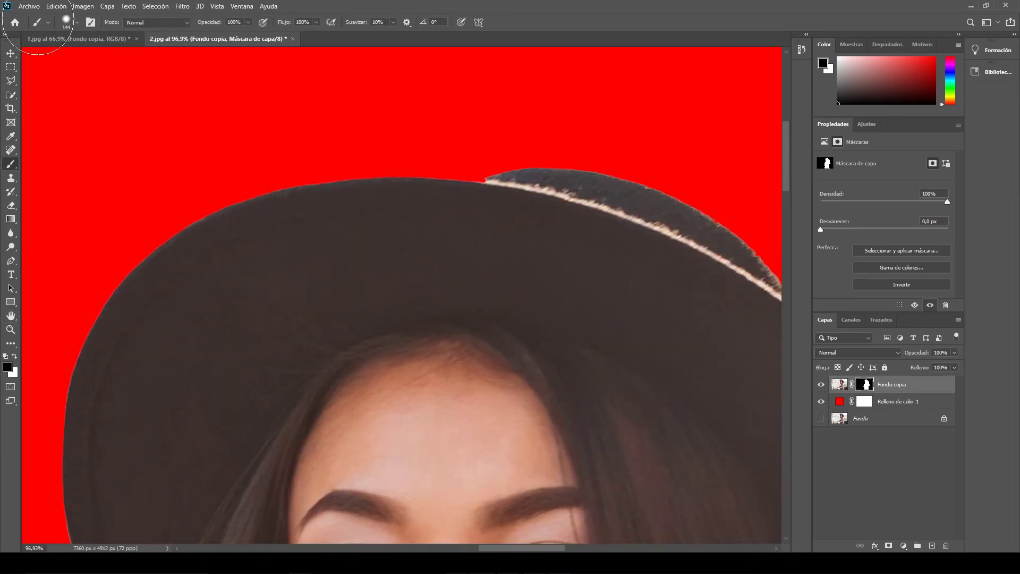
click(66, 21)
text(25)
key(Return)
mouse_move(497, 184)
mouse_down()
mouse_move(473, 202)
mouse_move(531, 187)
mouse_up()
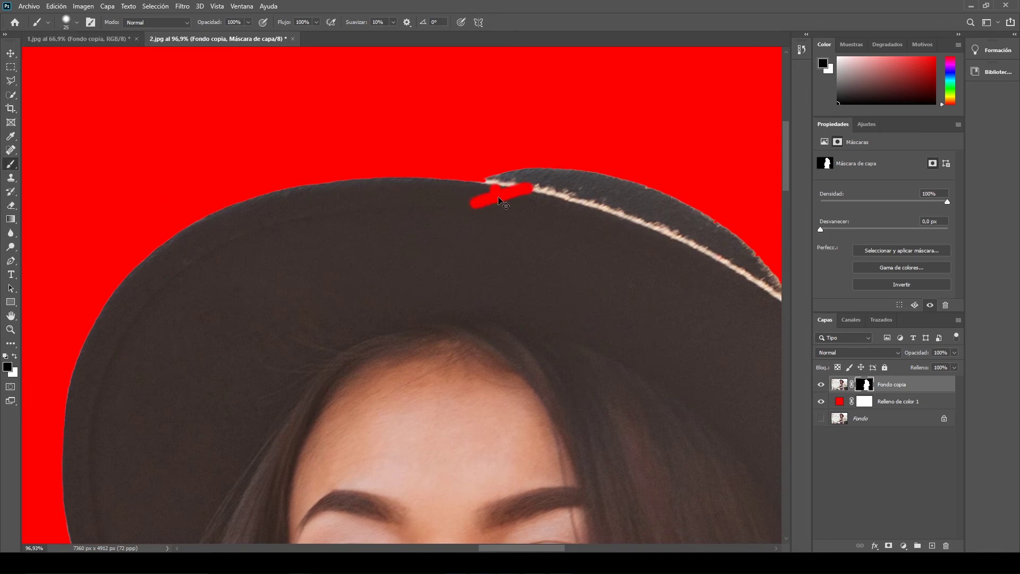
key(ctrl+z)
Switch to white and restore the small red spot on the hat brim edge.
key(x)
key(z)
scroll(547, 178, up, 4)
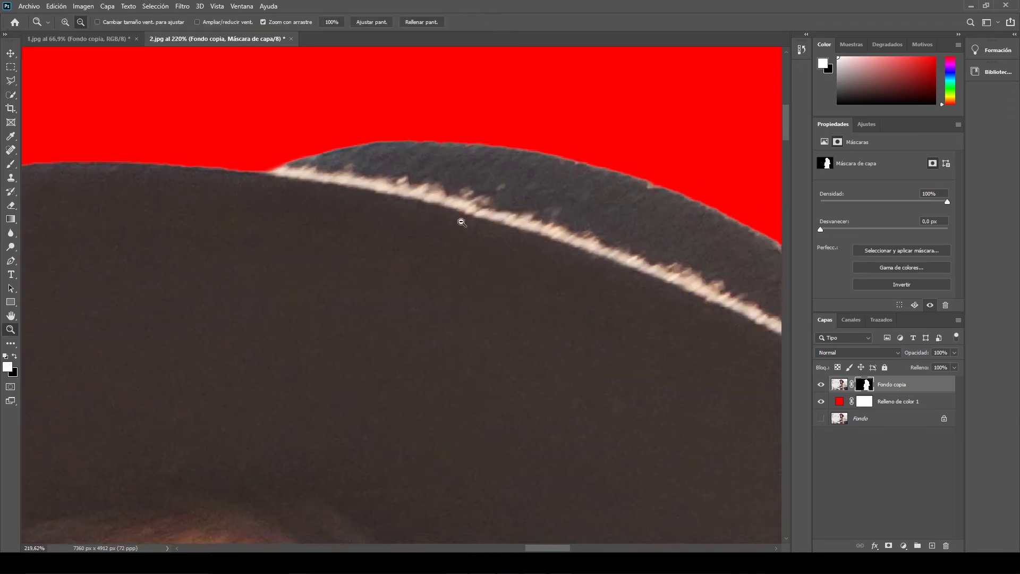
key(b)
drag(531, 239, 335, 186)
click(77, 23)
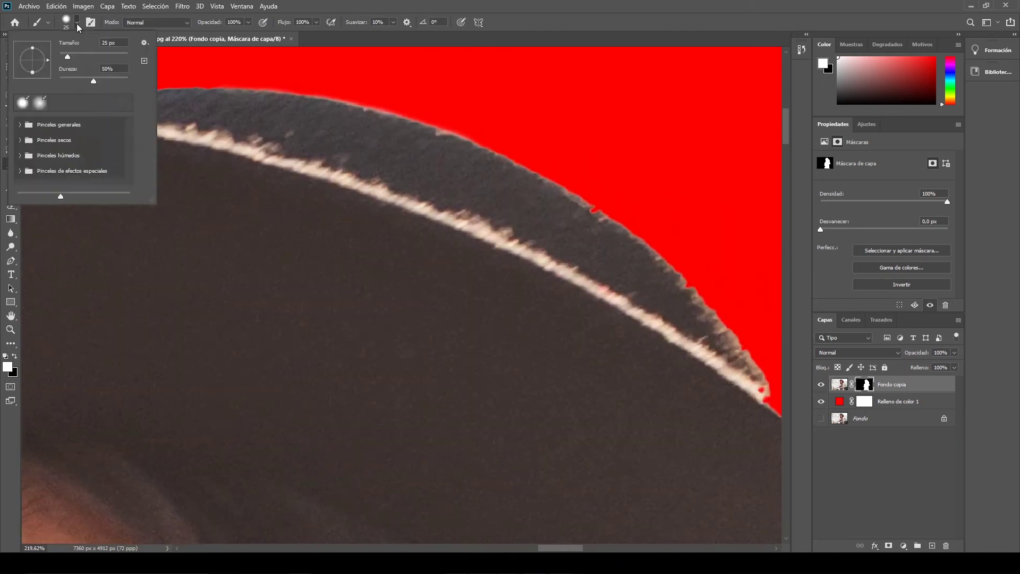
click(584, 223)
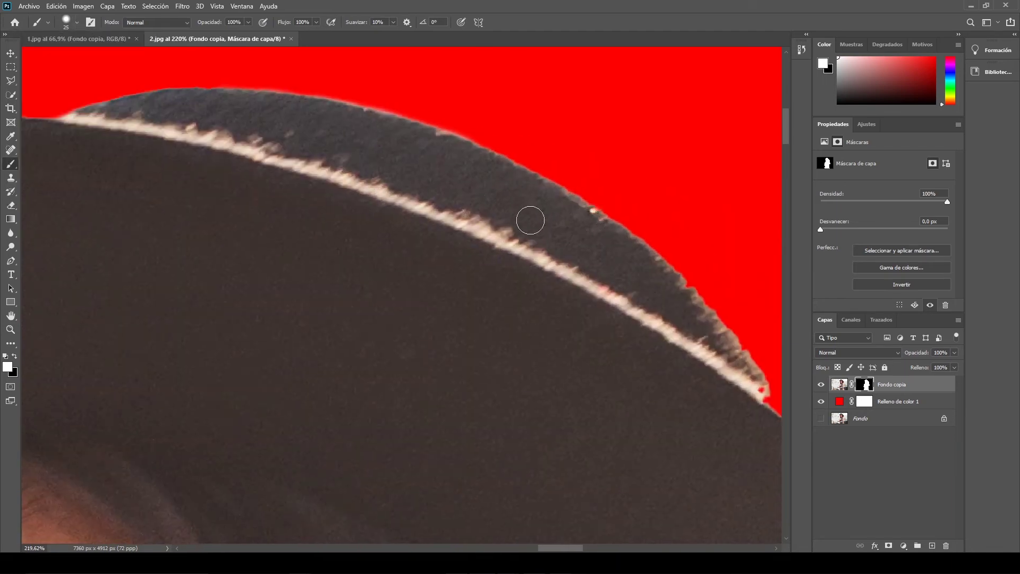
Set brush hardness to 50% and paint the mask along the hat brim.
click(77, 23)
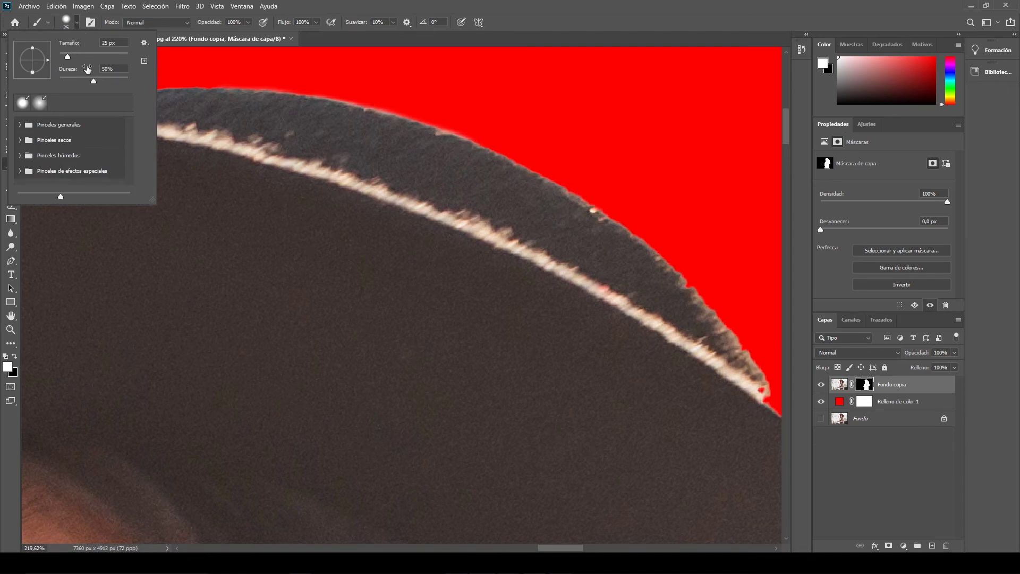
click(121, 68)
click(513, 248)
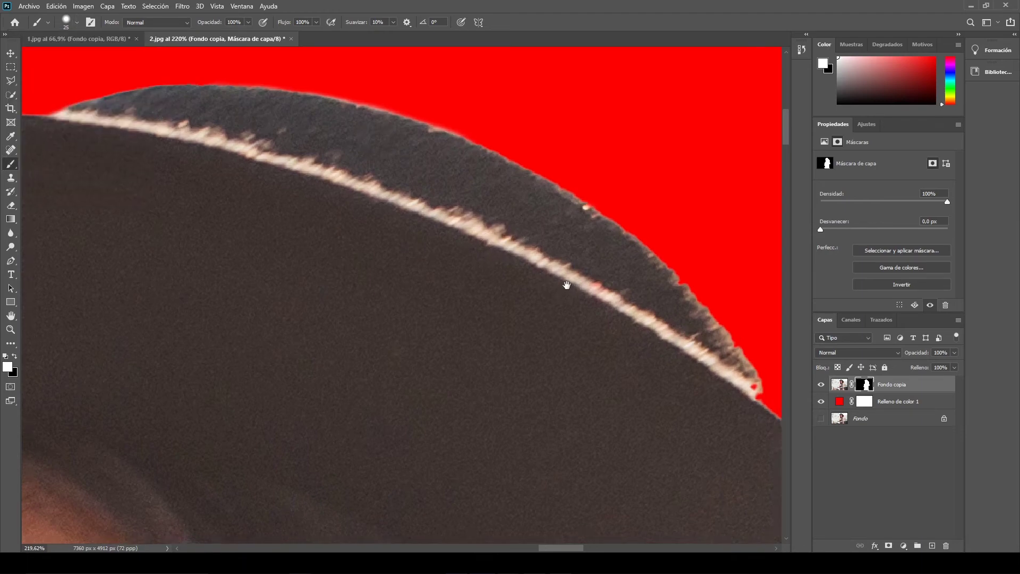
drag(565, 285, 462, 228)
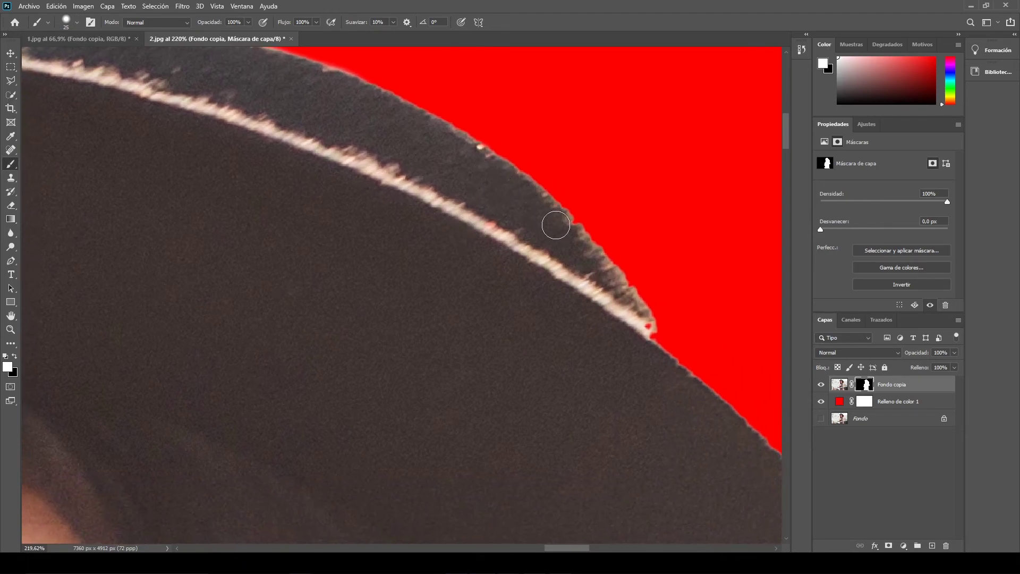
scroll(569, 234, up, 3)
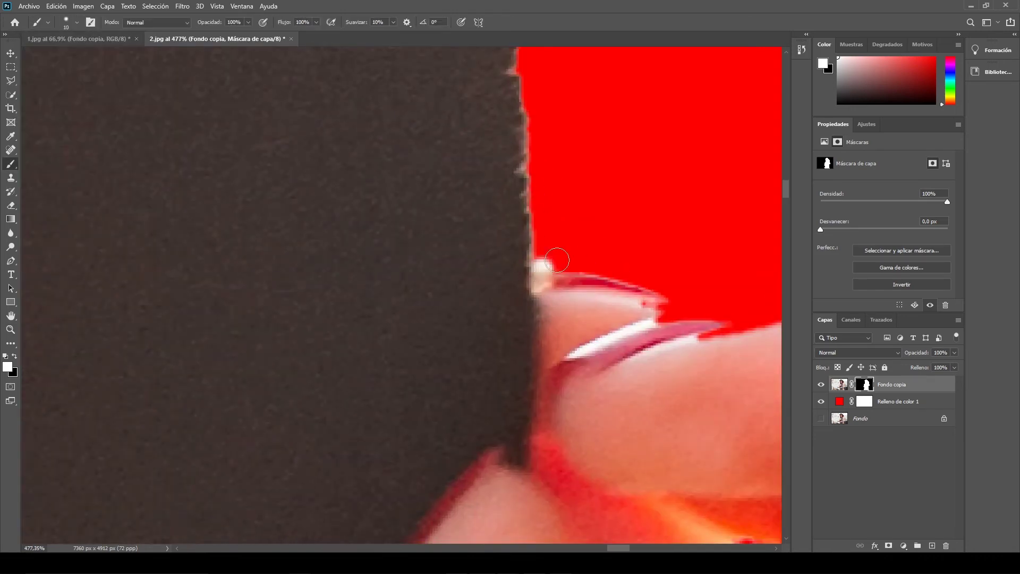
Shrink the brush and paint black to mask out the gap between the fingers.
click(66, 23)
scroll(615, 234, down, 3)
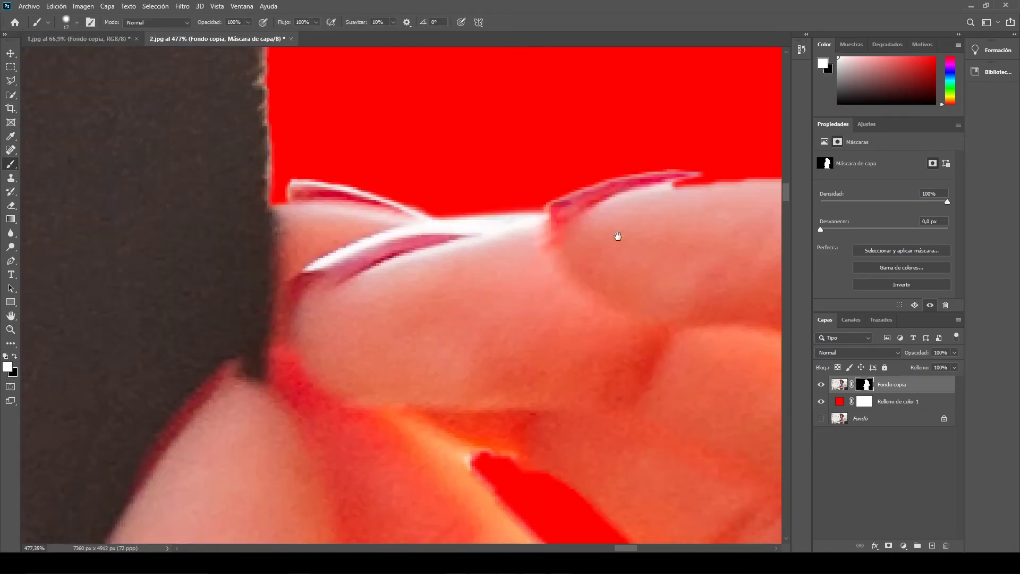
scroll(535, 257, down, 3)
scroll(482, 230, down, 3)
mouse_move(482, 230)
mouse_down()
mouse_move(534, 272)
mouse_move(734, 299)
mouse_up()
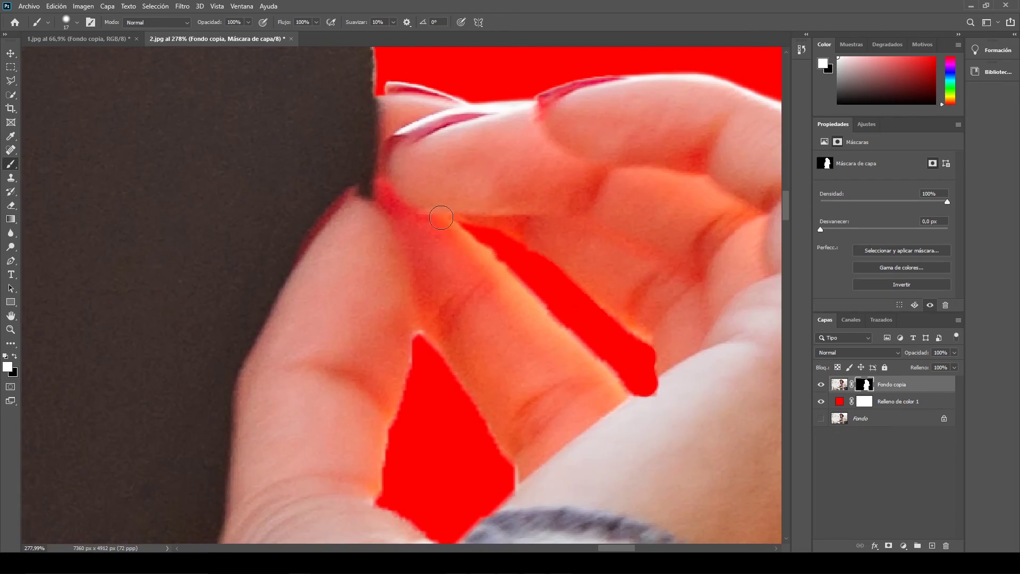
key(x)
mouse_move(589, 372)
mouse_down()
mouse_move(638, 393)
mouse_move(545, 416)
mouse_up()
Paint white to restore the finger edges along the gap and beside the finger.
key(c)
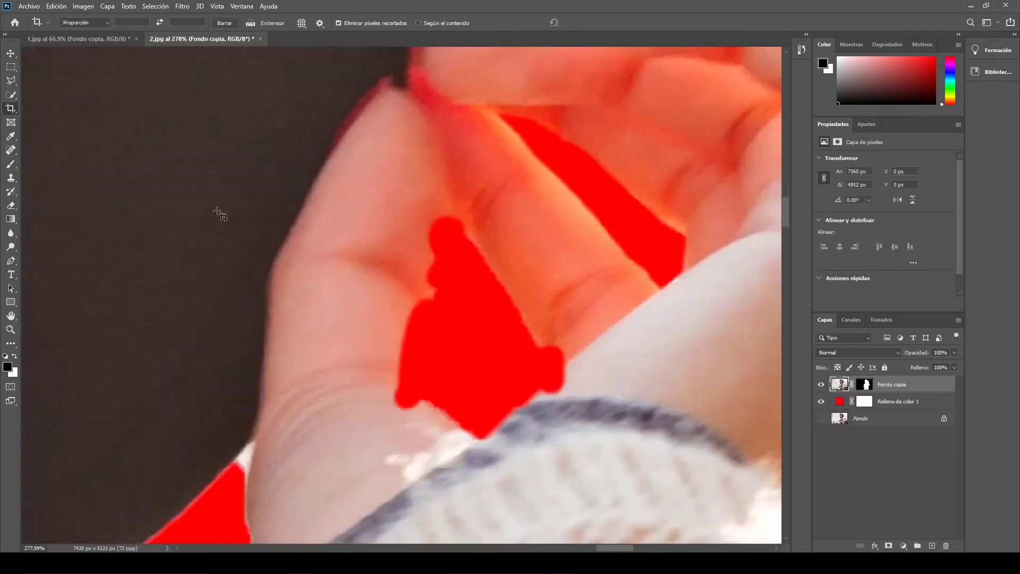
key(b)
key(x)
mouse_move(409, 409)
mouse_down()
mouse_move(401, 359)
mouse_move(468, 460)
mouse_up()
drag(420, 361, 444, 223)
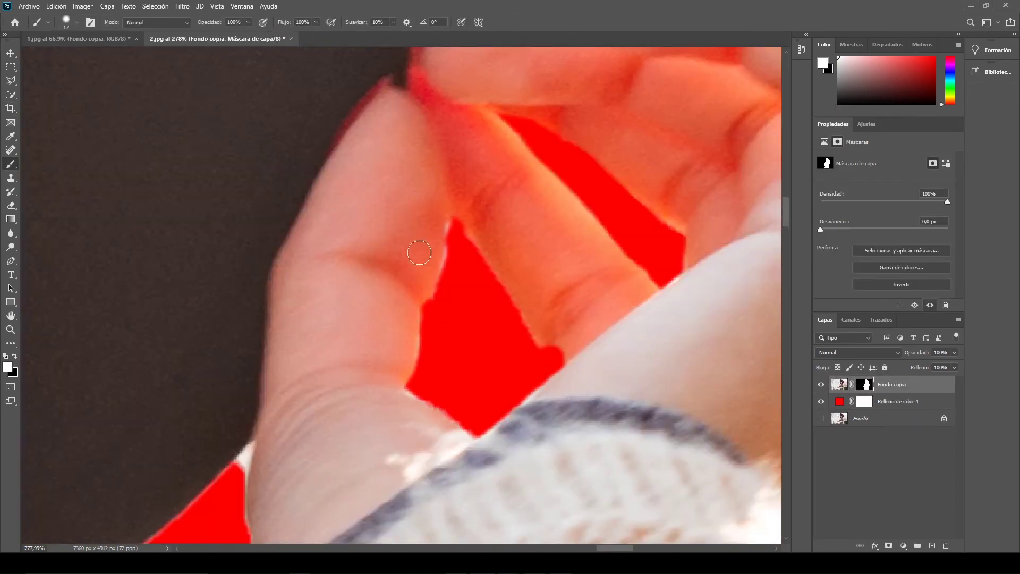
scroll(444, 239, down, 5)
scroll(635, 232, up, 8)
scroll(615, 221, down, 5)
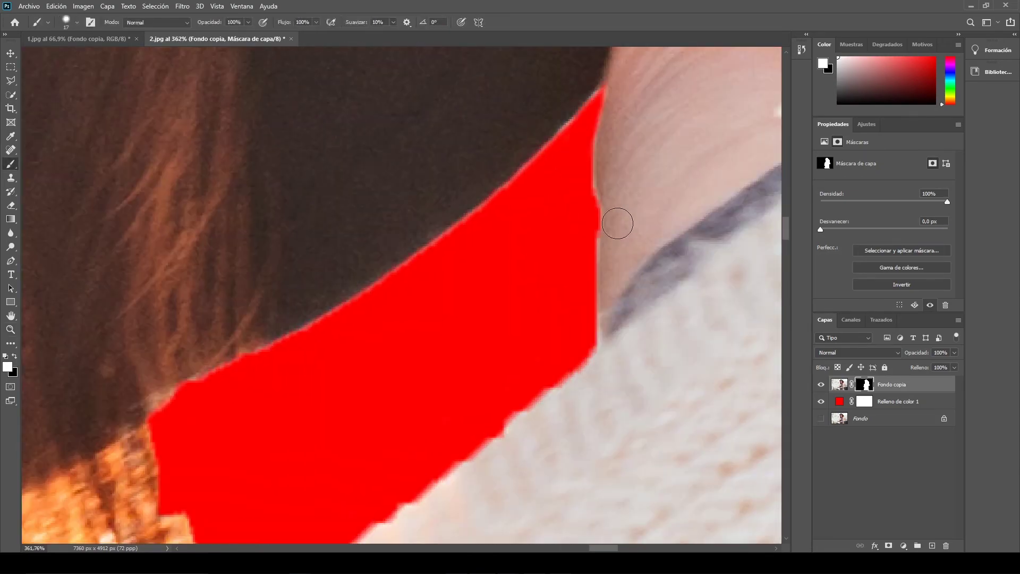
scroll(578, 333, left, 5)
scroll(396, 233, down, 5)
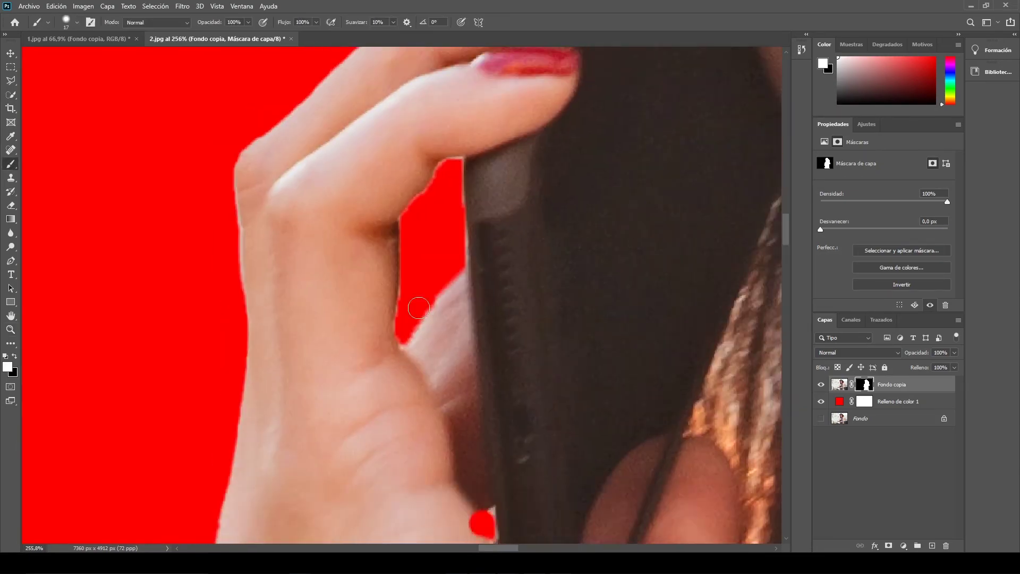
scroll(348, 373, up, 3)
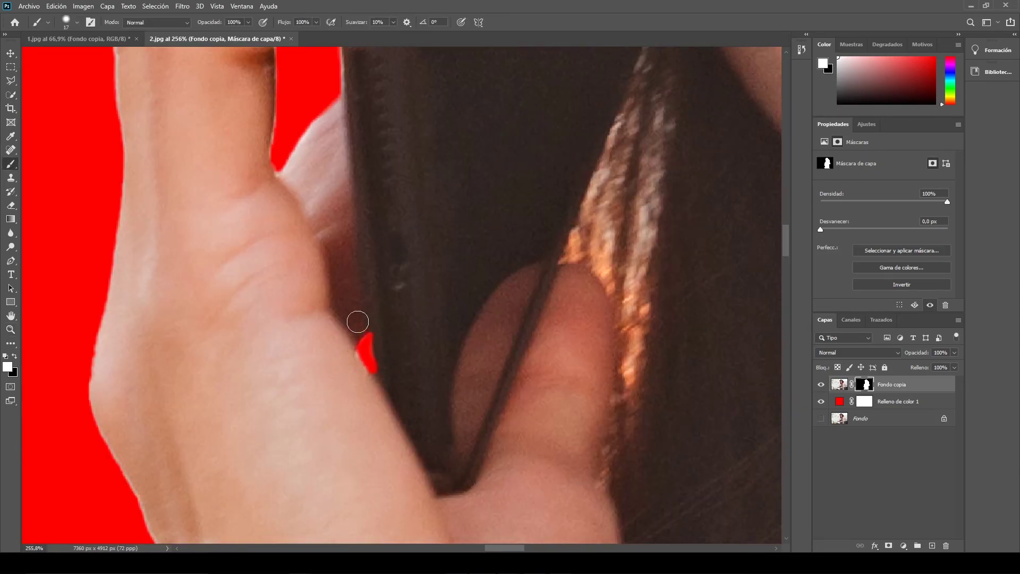
mouse_move(357, 323)
mouse_down()
mouse_move(572, 251)
mouse_move(538, 242)
mouse_up()
Switch to black and tidy the mask along the sweater's vertical and left edges.
key(x)
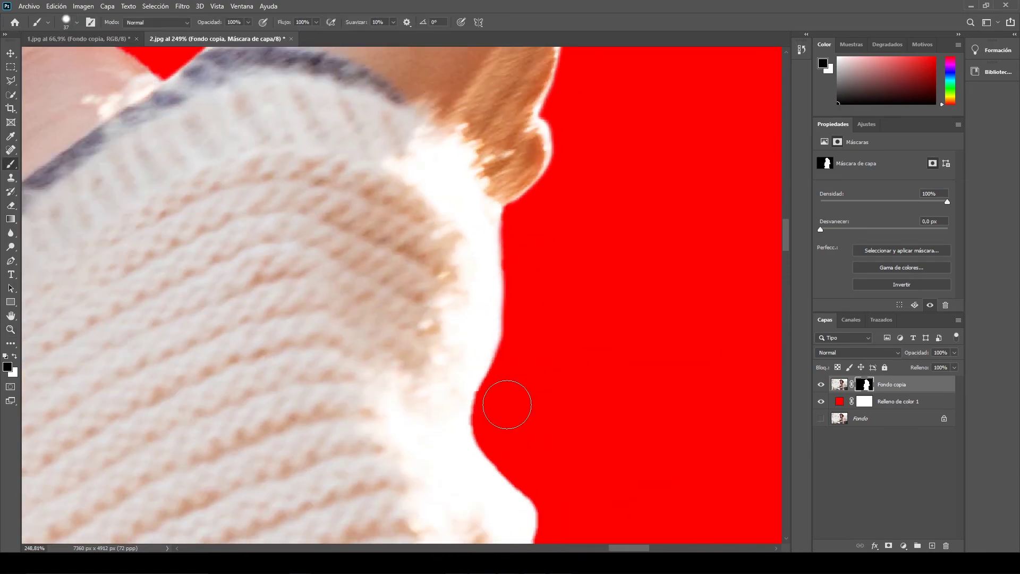
scroll(505, 406, down, 3)
scroll(446, 262, down, 3)
scroll(428, 250, down, 3)
scroll(554, 391, down, 3)
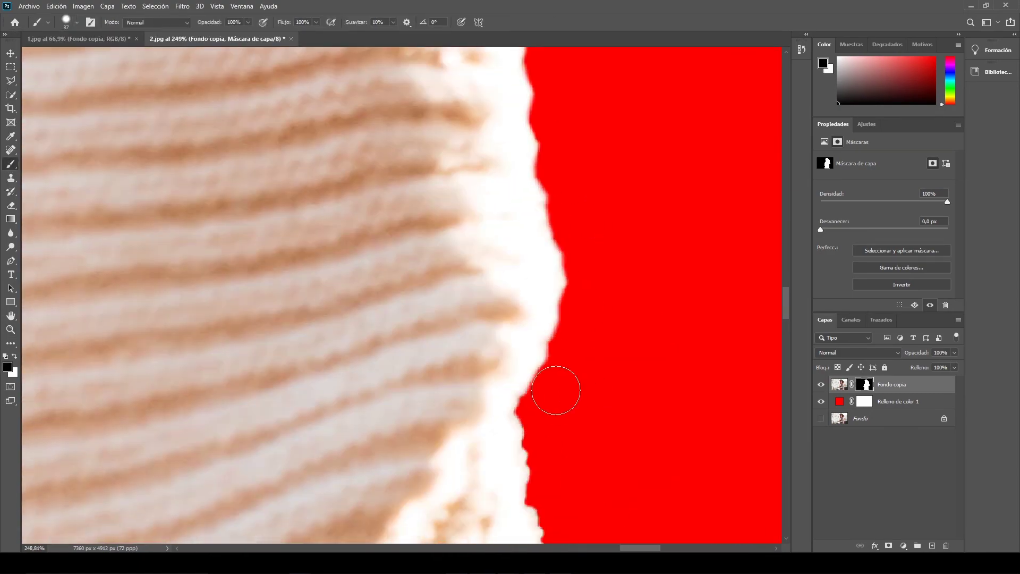
scroll(490, 205, down, 3)
scroll(433, 291, down, 3)
scroll(334, 267, down, 3)
mouse_move(334, 267)
mouse_down()
mouse_move(606, 257)
mouse_move(588, 191)
mouse_move(530, 183)
mouse_move(654, 209)
mouse_up()
scroll(654, 209, down, 3)
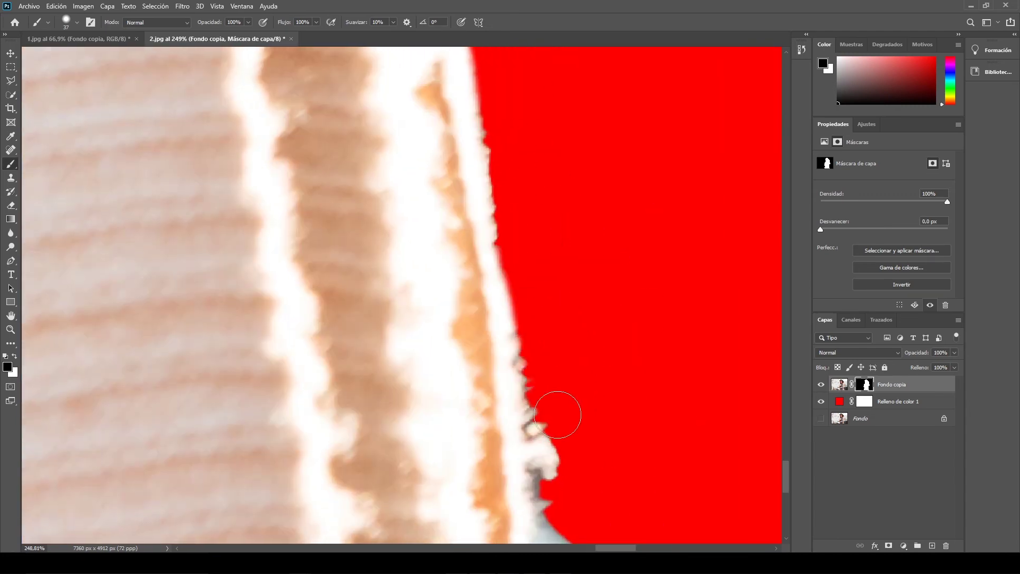
scroll(558, 415, right, 3)
drag(428, 371, 472, 325)
Zoom out and fit the whole photo in the window with Ctrl+0.
scroll(505, 229, up, 3)
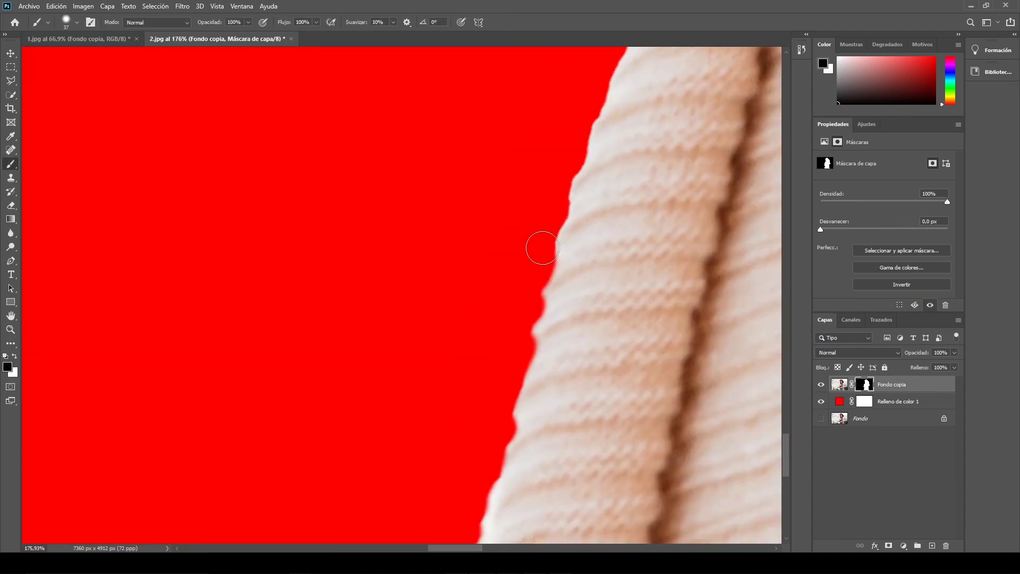
scroll(585, 266, up, 3)
scroll(588, 283, up, 3)
scroll(647, 267, up, 3)
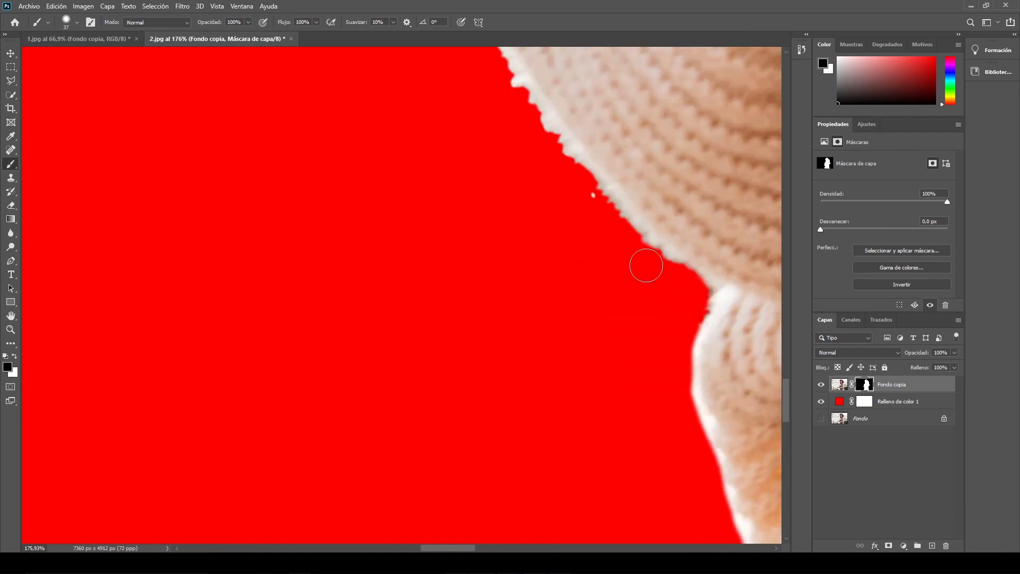
scroll(582, 205, up, 3)
scroll(585, 273, up, 3)
scroll(615, 218, up, 3)
scroll(615, 218, up, 3)
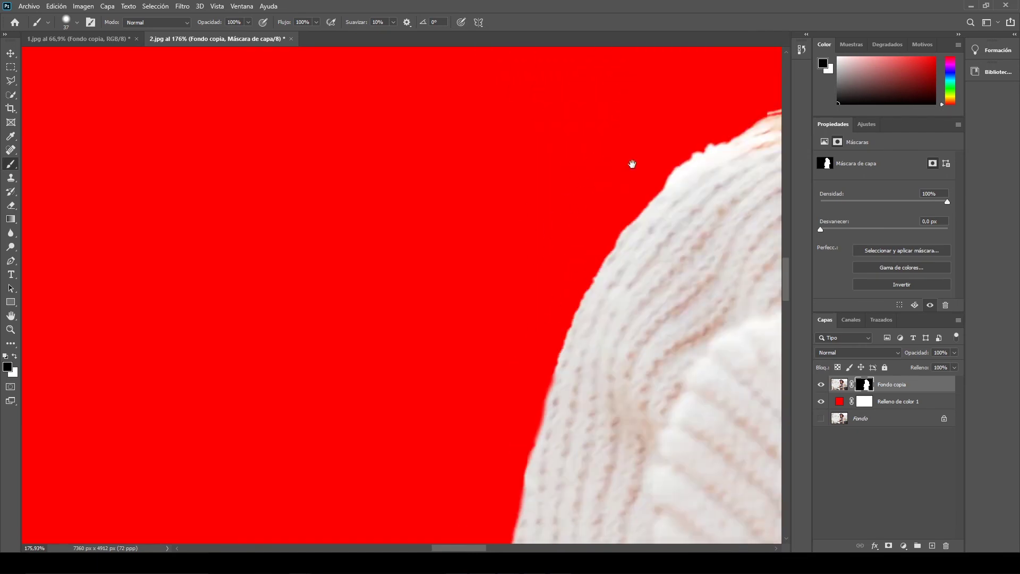
scroll(630, 162, up, 3)
scroll(513, 262, up, 3)
key(x)
key(z)
key(ctrl+0)
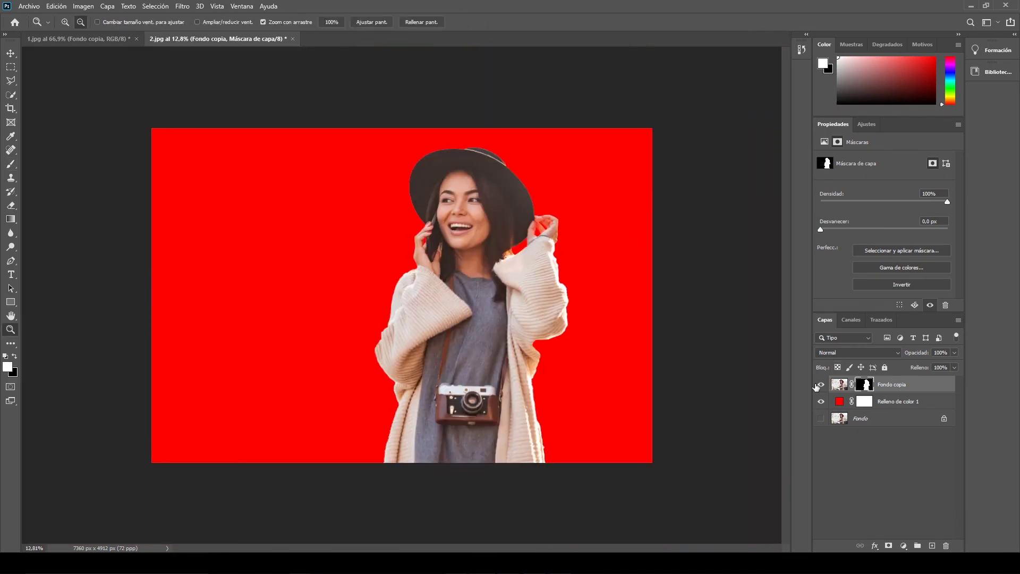
Preview a green colour on the fill layer, then cancel to keep it red.
click(850, 402)
key(x)
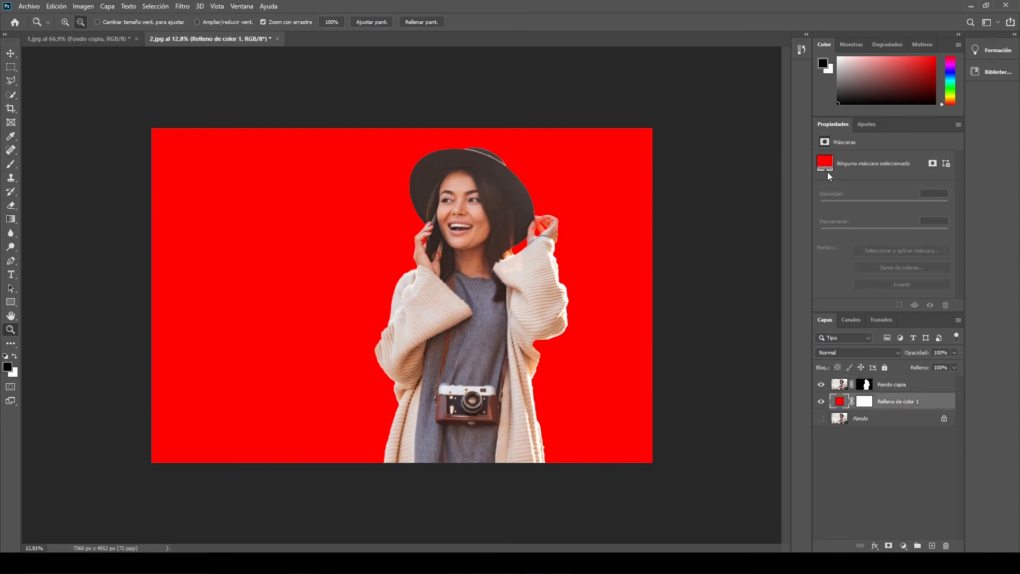
double_click(839, 401)
mouse_move(831, 170)
mouse_down()
mouse_move(810, 264)
mouse_move(842, 183)
mouse_move(829, 260)
mouse_move(836, 193)
mouse_move(834, 228)
mouse_move(910, 180)
mouse_up()
click(945, 172)
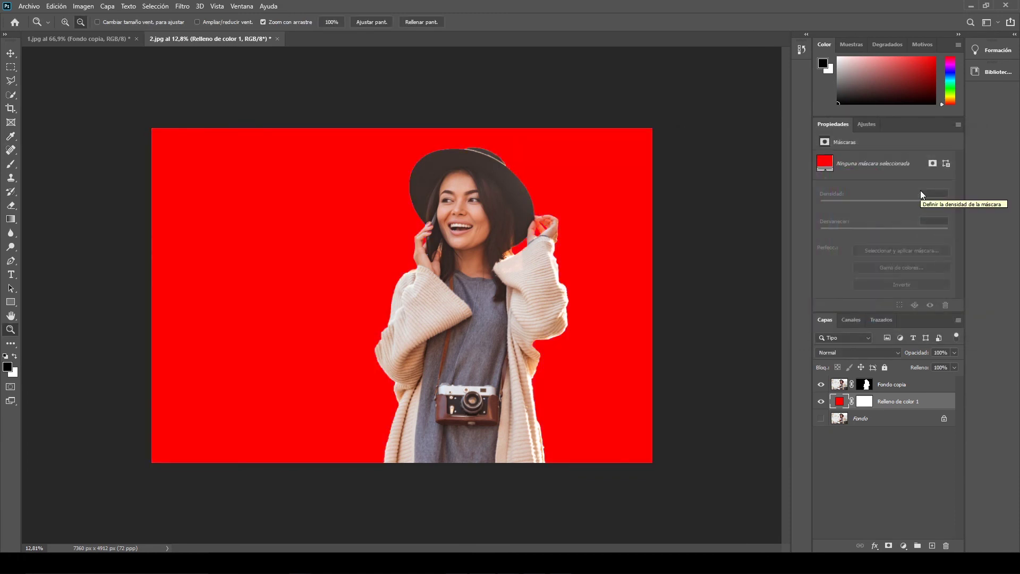
mouse_move(341, 562)
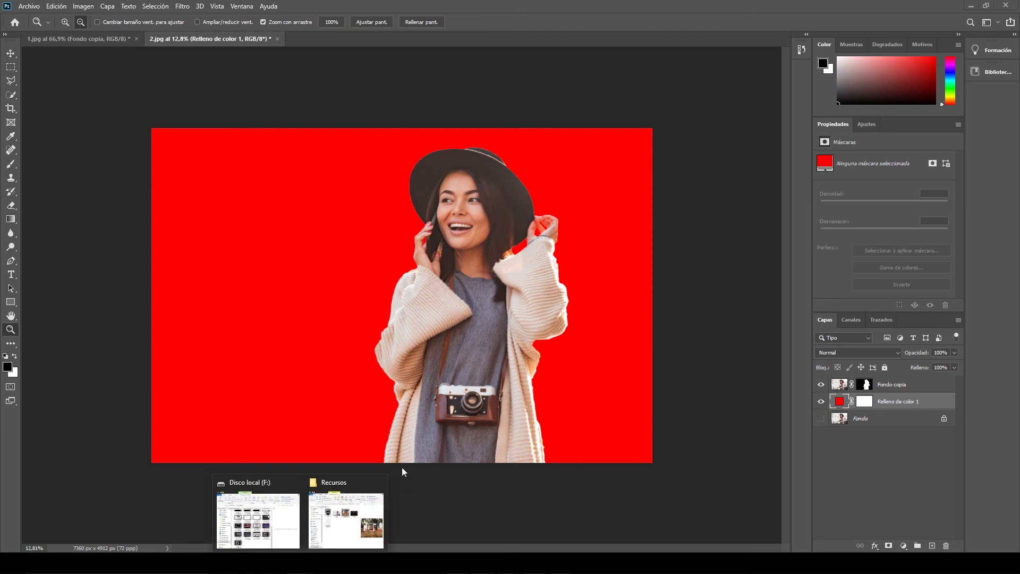
Drag the striped F2.jpg from the resource folder onto the canvas as a layer.
click(346, 521)
click(802, 291)
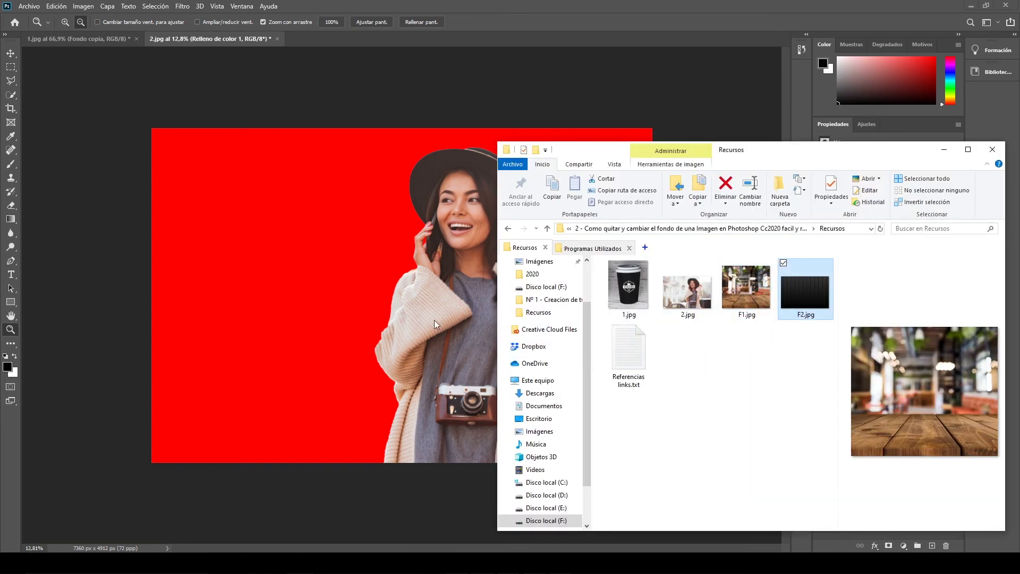
drag(435, 320, 329, 253)
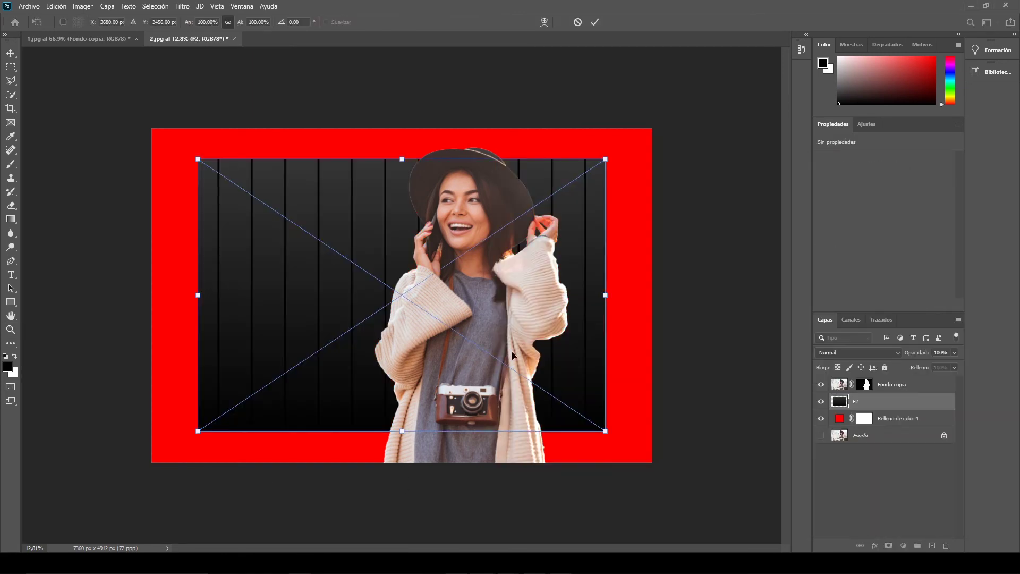
Commit the placed F2 image and scale it to 7423 × 4949 px over the whole canvas.
key(z)
key(Return)
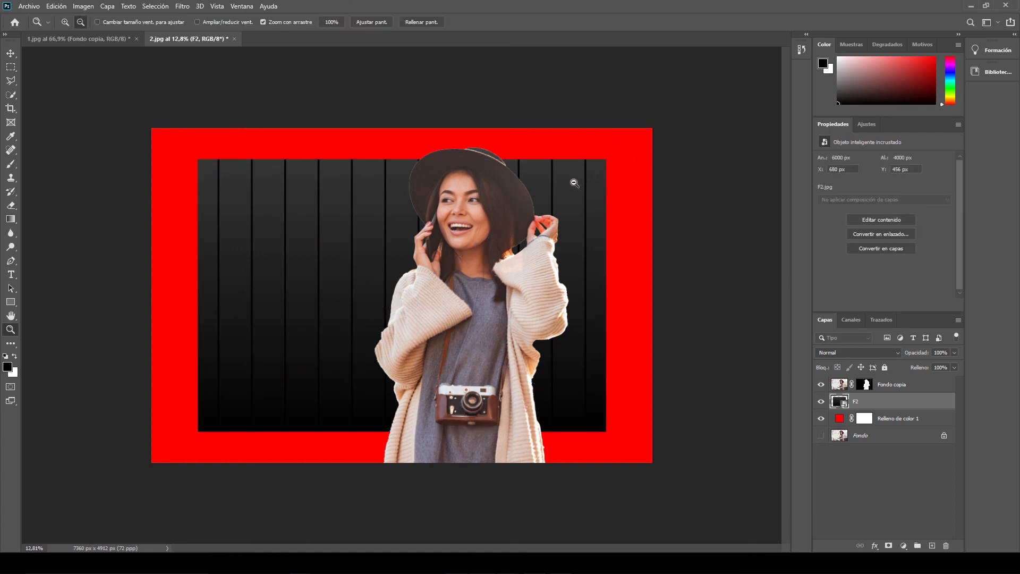
key(v)
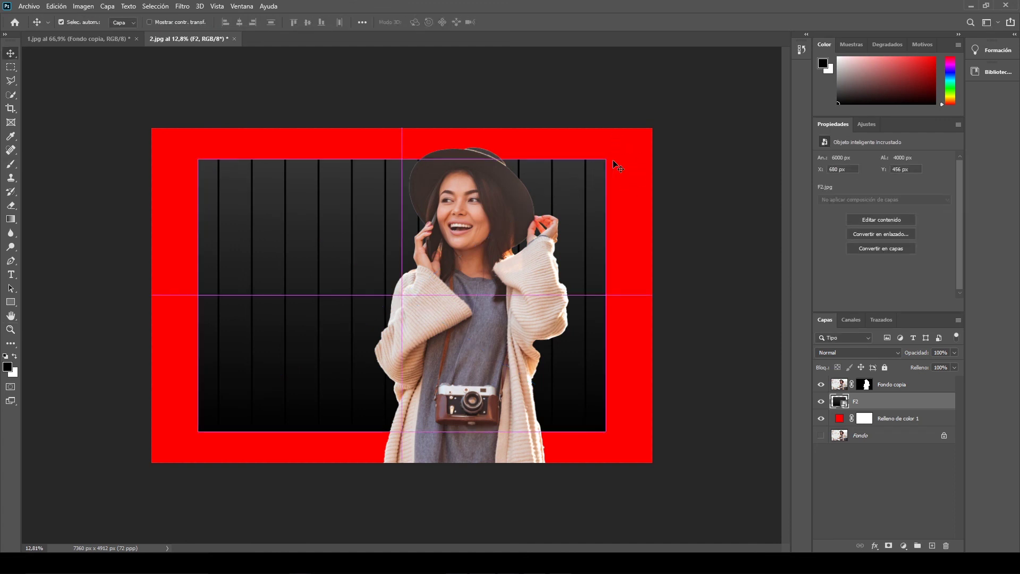
key(ctrl+t)
drag(606, 160, 655, 126)
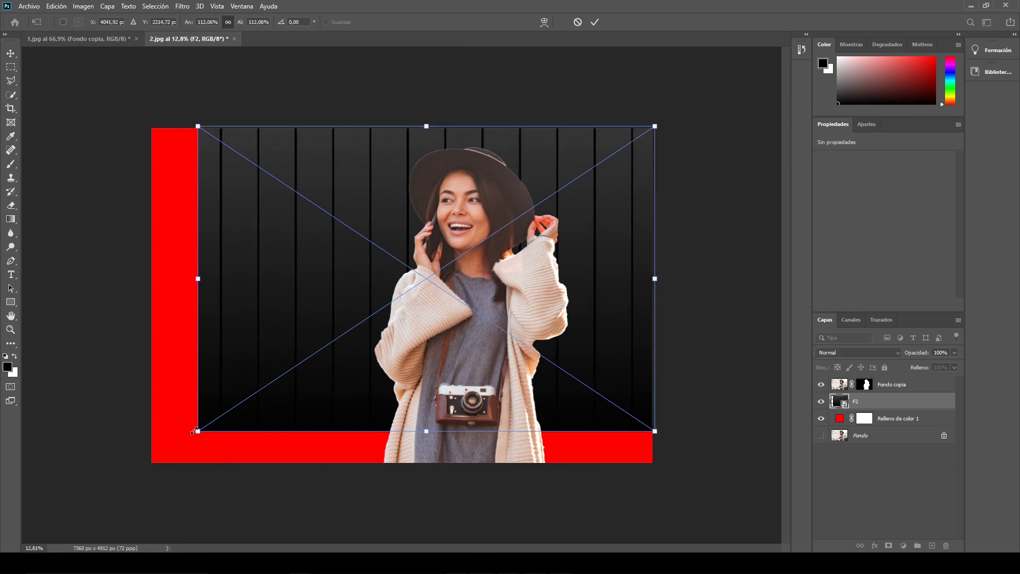
drag(194, 430, 163, 466)
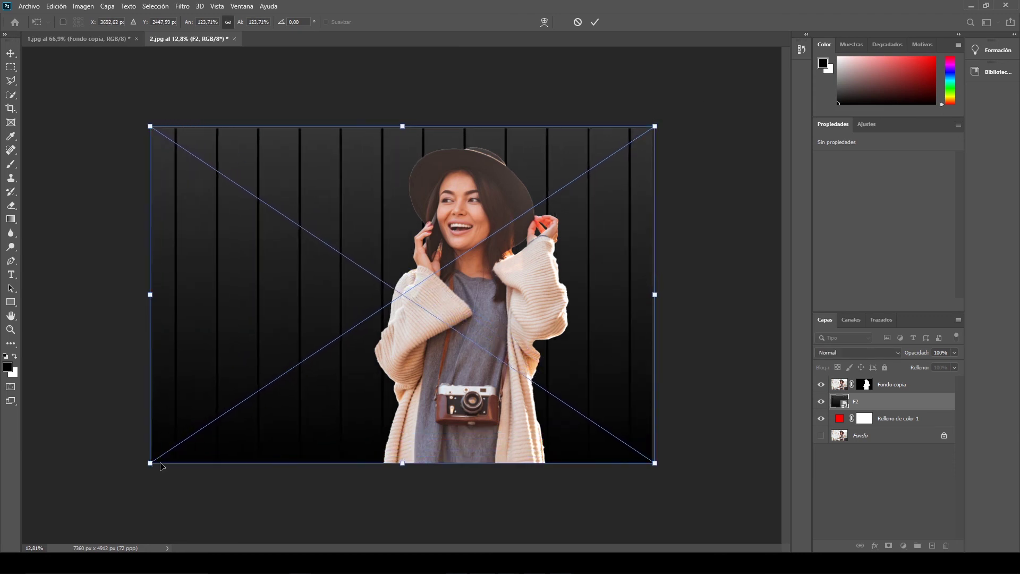
key(Return)
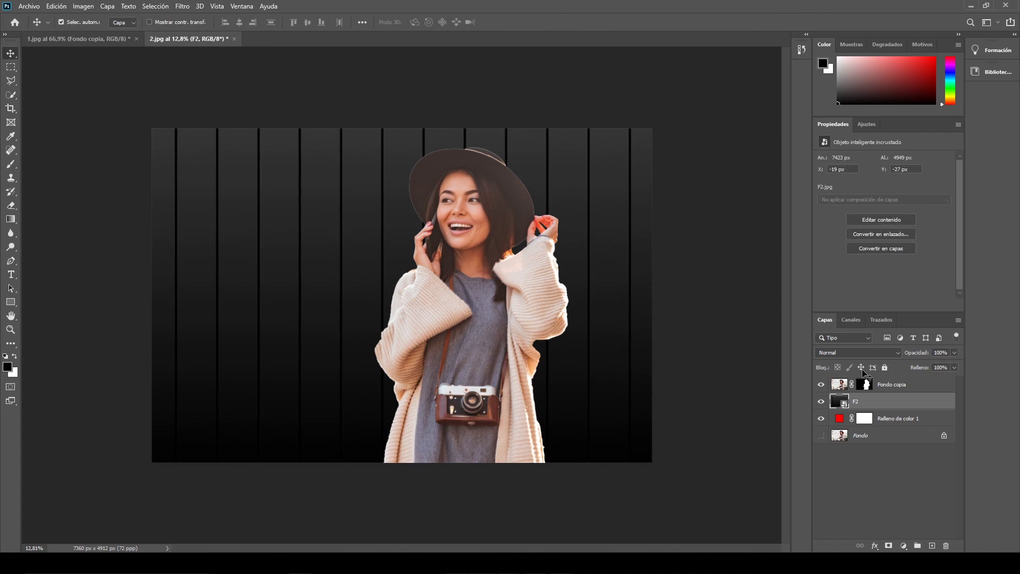
Scale the Fondo copia woman to about 80% and shift her to the right.
click(890, 386)
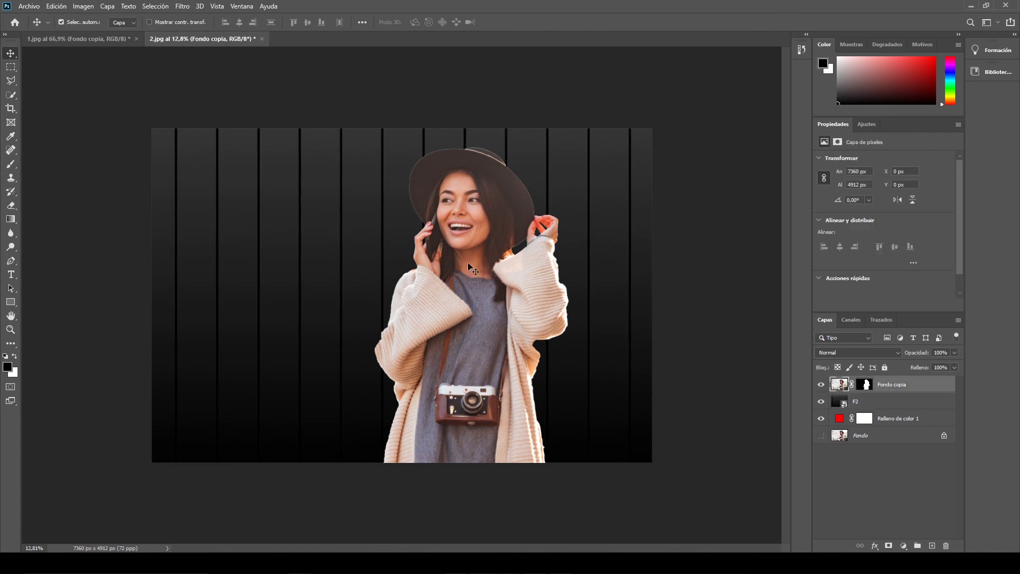
drag(468, 263, 466, 263)
key(ctrl+t)
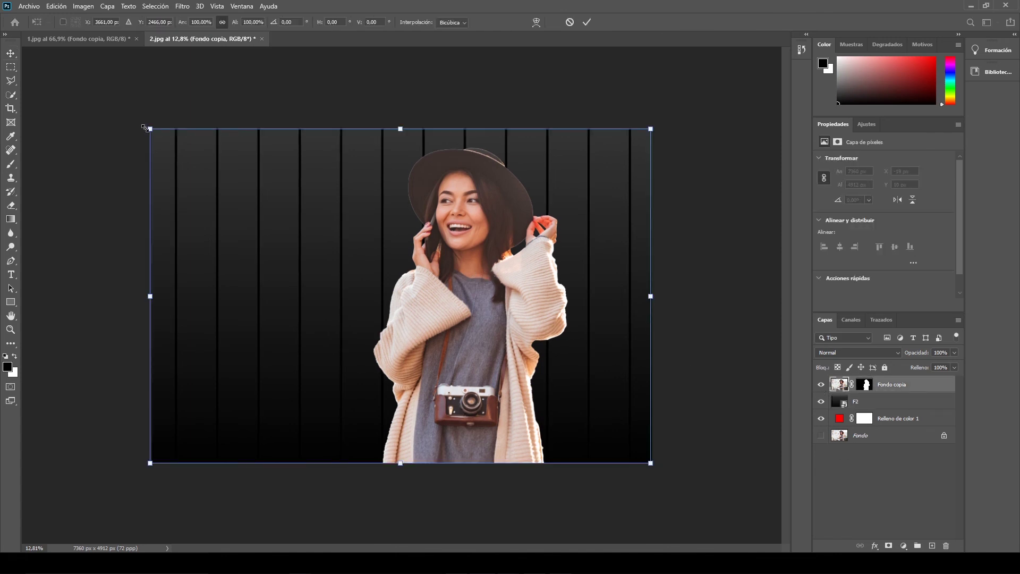
drag(143, 128, 266, 195)
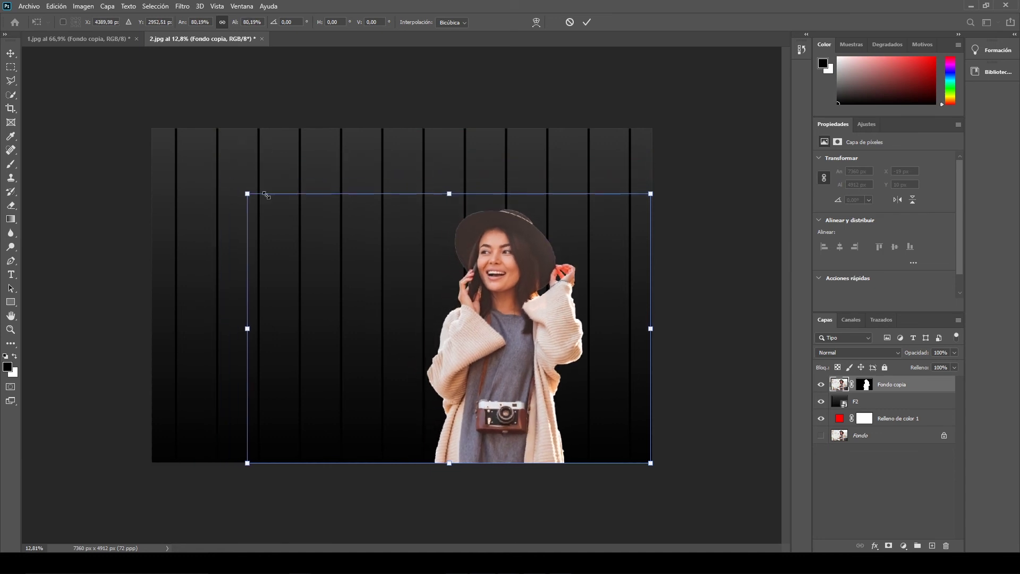
drag(511, 293, 575, 298)
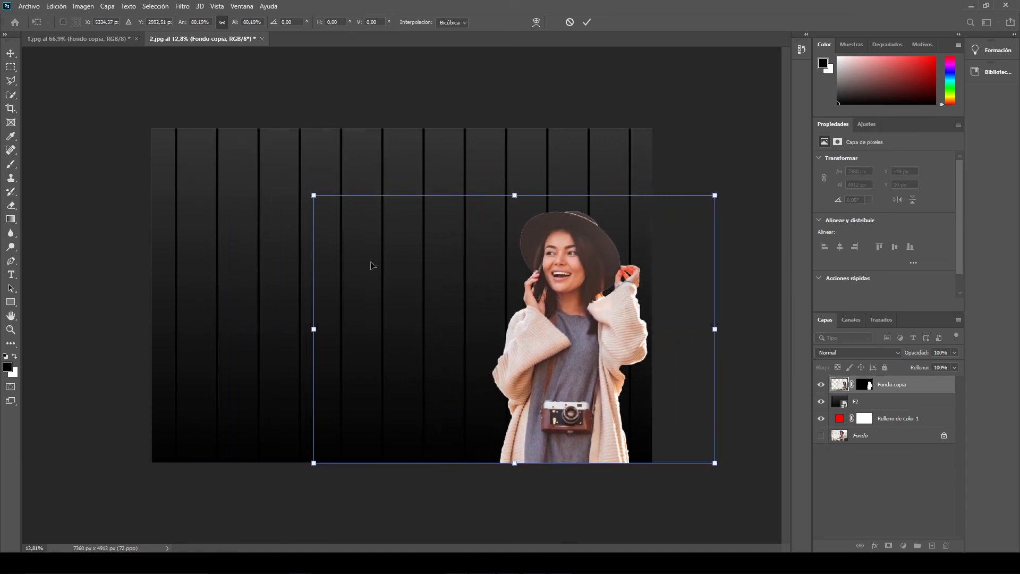
key(Return)
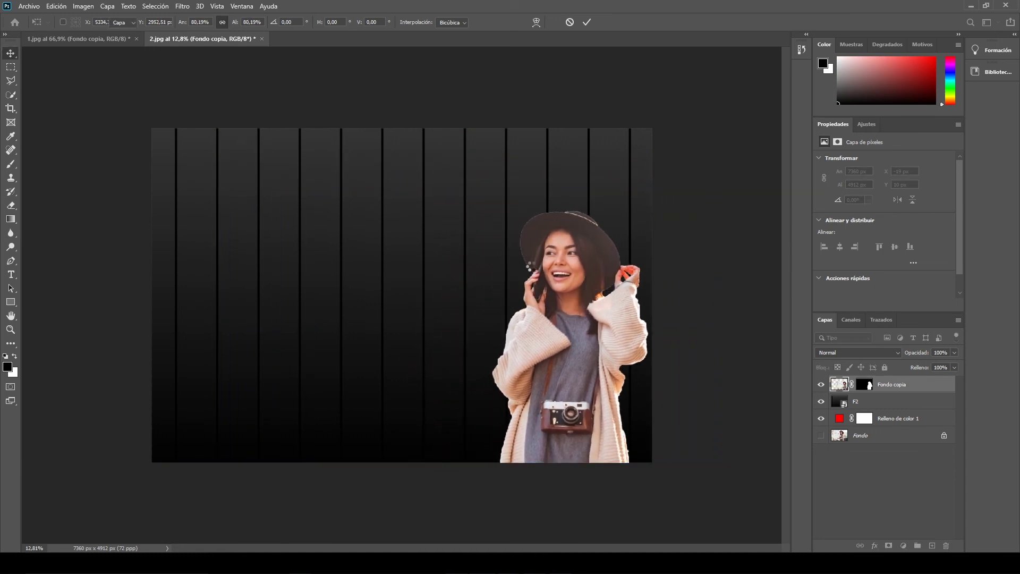